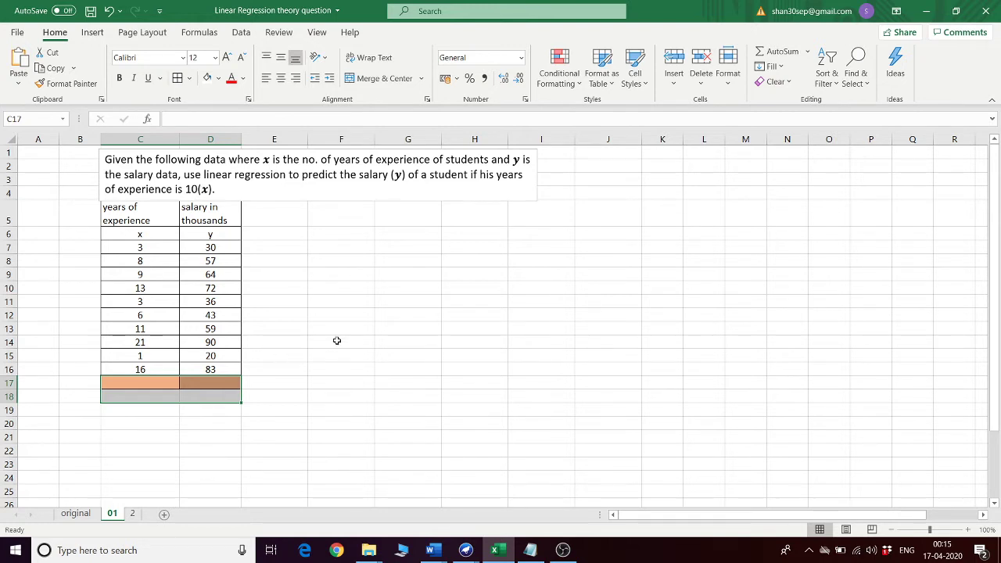
- On sheet 2, square the first x value in cell E7 with the formula =C7^2
{"action": "left_click", "coordinate": [132, 514]}
{"action": "scroll", "coordinate": [660, 455], "scroll_direction": "down", "scroll_amount": 1}
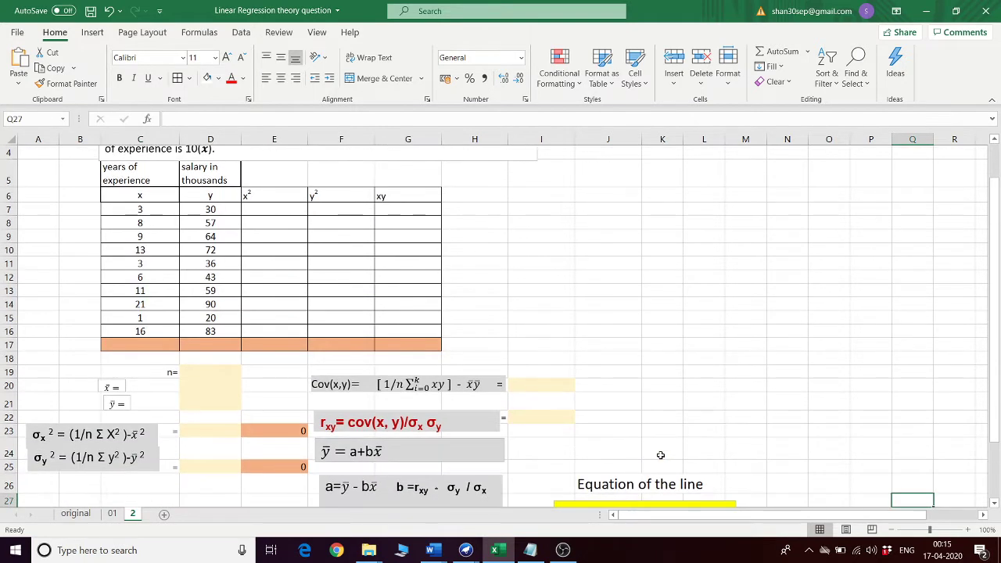
{"action": "scroll", "coordinate": [660, 455], "scroll_direction": "down", "scroll_amount": 1}
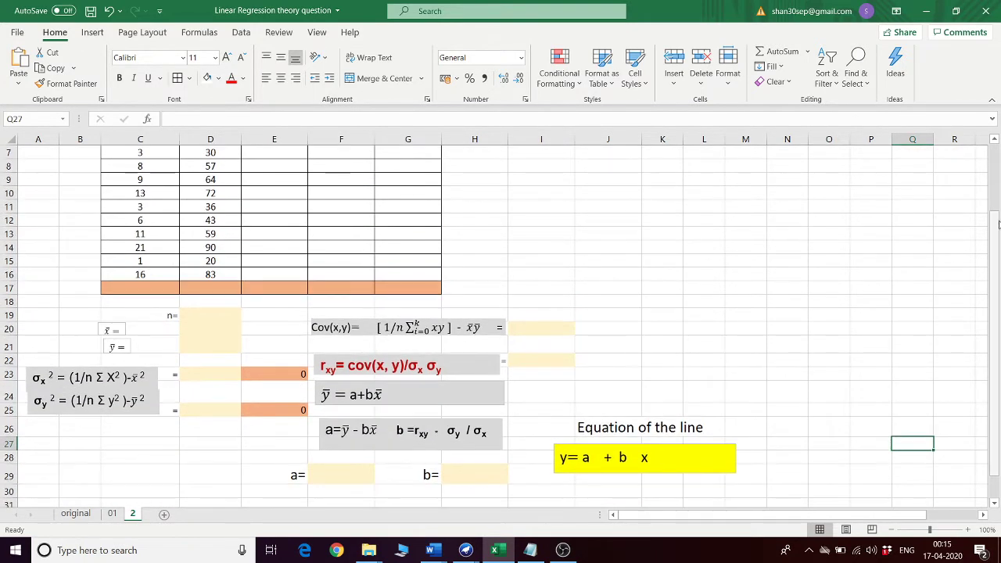
{"action": "scroll", "coordinate": [992, 236], "scroll_direction": "up", "scroll_amount": 1}
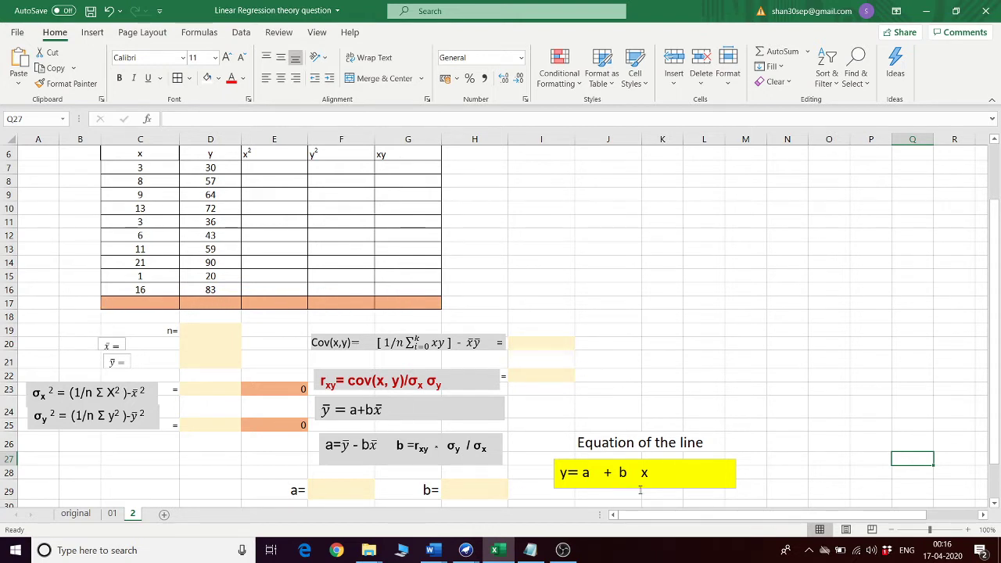
{"action": "left_click", "coordinate": [273, 169]}
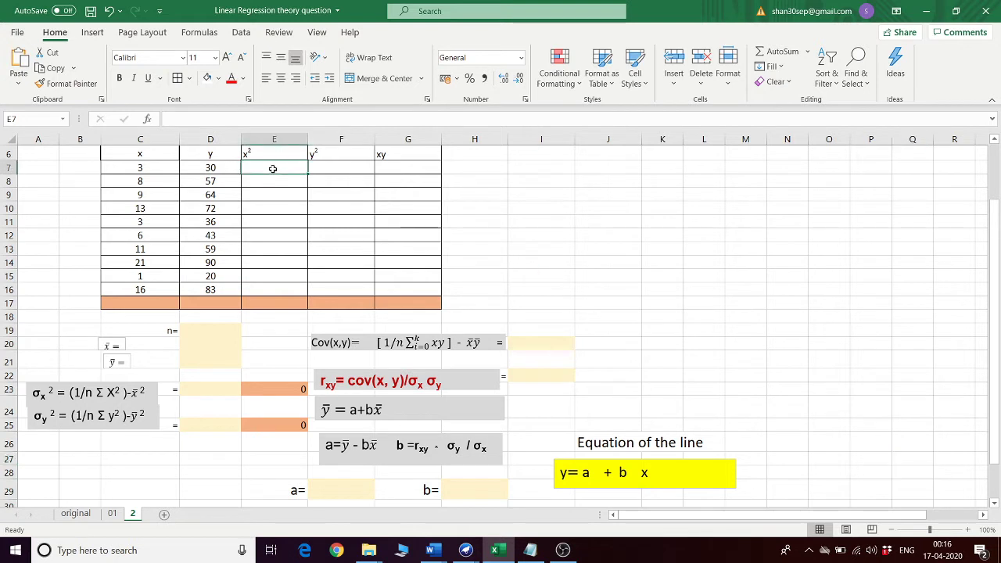
{"action": "type", "text": "="}
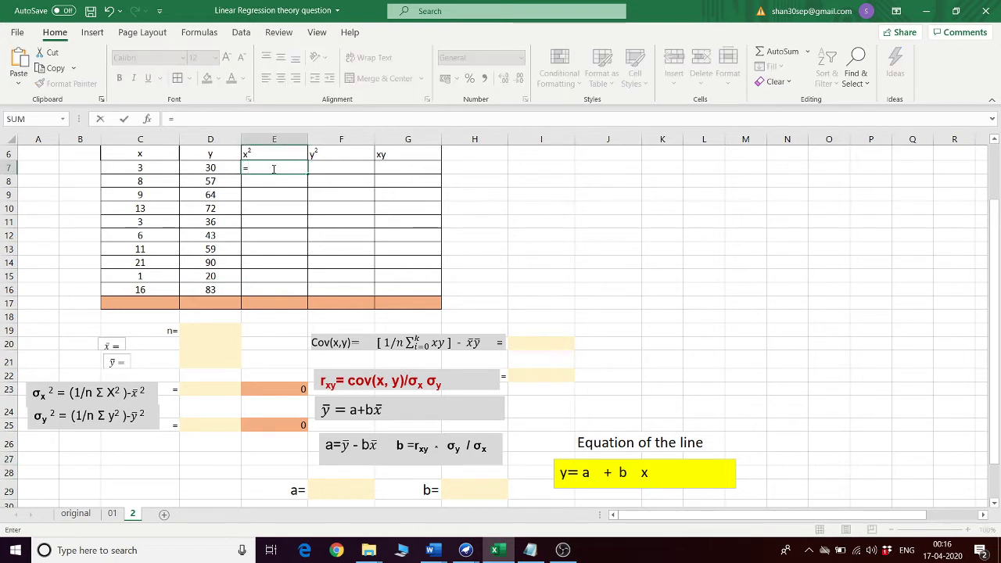
{"action": "key", "text": "Left"}
{"action": "key", "text": "Left"}
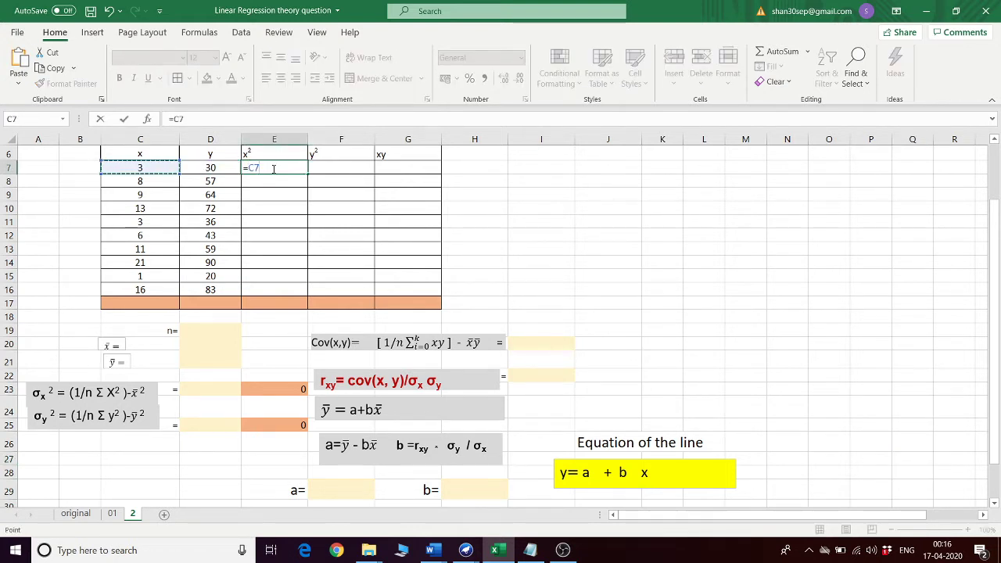
{"action": "type", "text": "^2"}
{"action": "key", "text": "Return"}
- Square the first y value in cell F7 with the formula =D7^2
{"action": "left_click", "coordinate": [342, 165]}
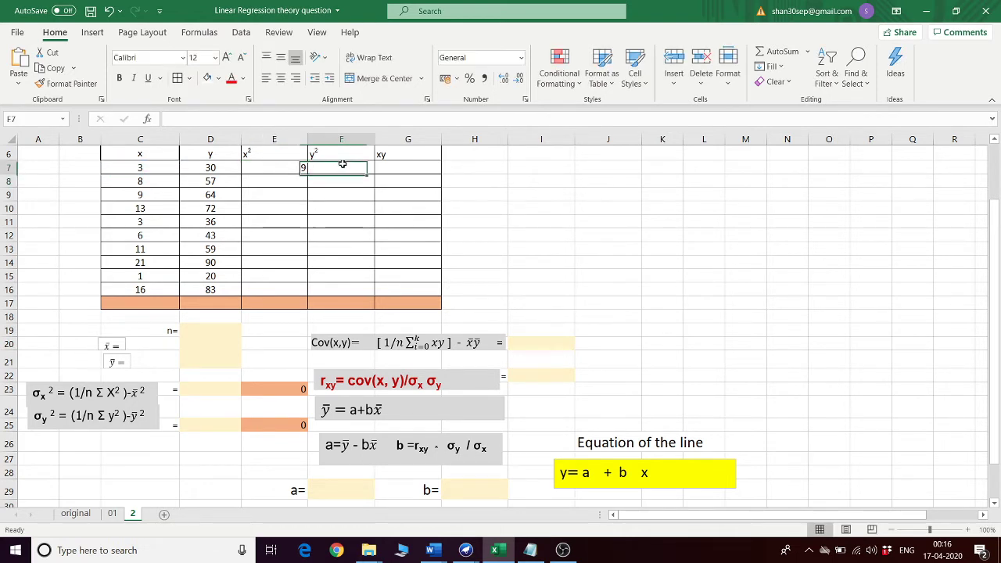
{"action": "type", "text": "="}
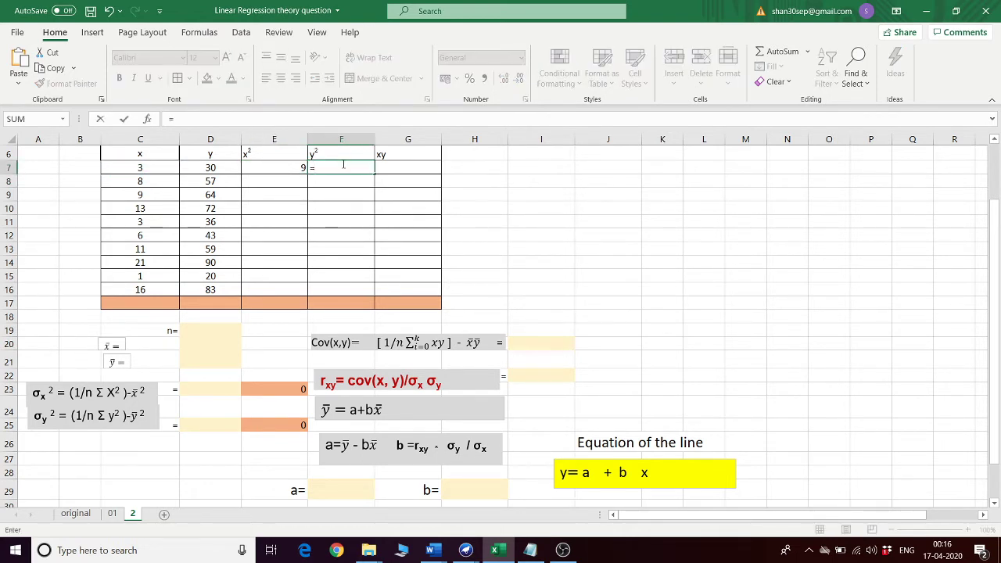
{"action": "key", "text": "Left"}
{"action": "key", "text": "Left"}
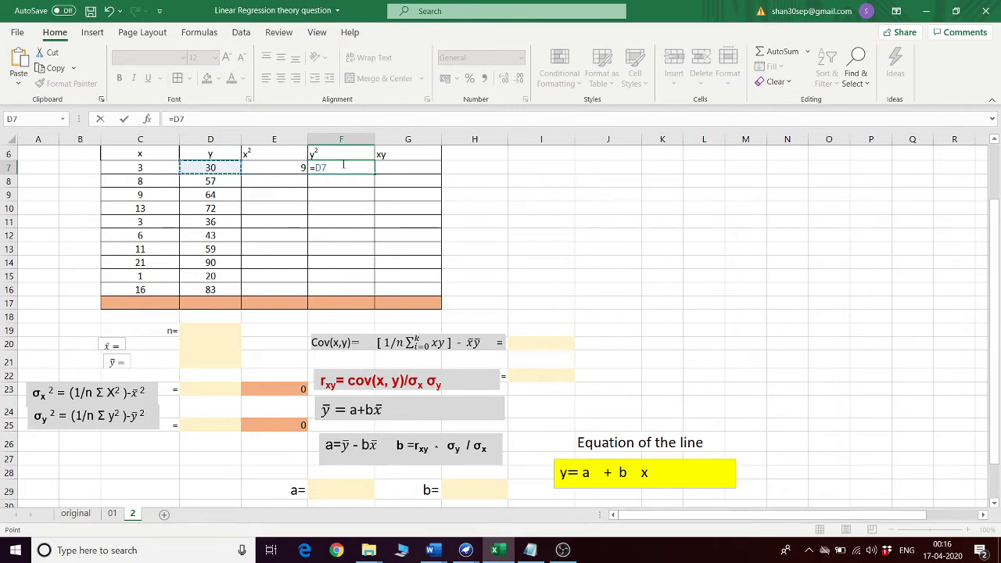
{"action": "type", "text": "^2"}
{"action": "key", "text": "Return"}
- Enter =C7*D7 in cell G7 for the xy product and fill the E7:G7 formulas down through row 16
{"action": "left_click", "coordinate": [399, 167]}
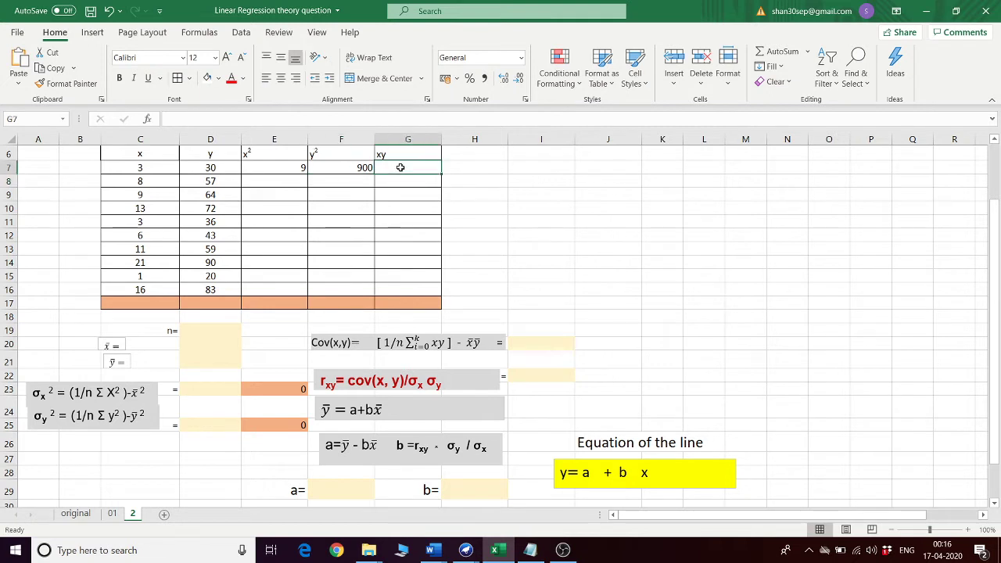
{"action": "type", "text": "="}
{"action": "key", "text": "Left"}
{"action": "key", "text": "Left"}
{"action": "key", "text": "Left"}
{"action": "key", "text": "Left"}
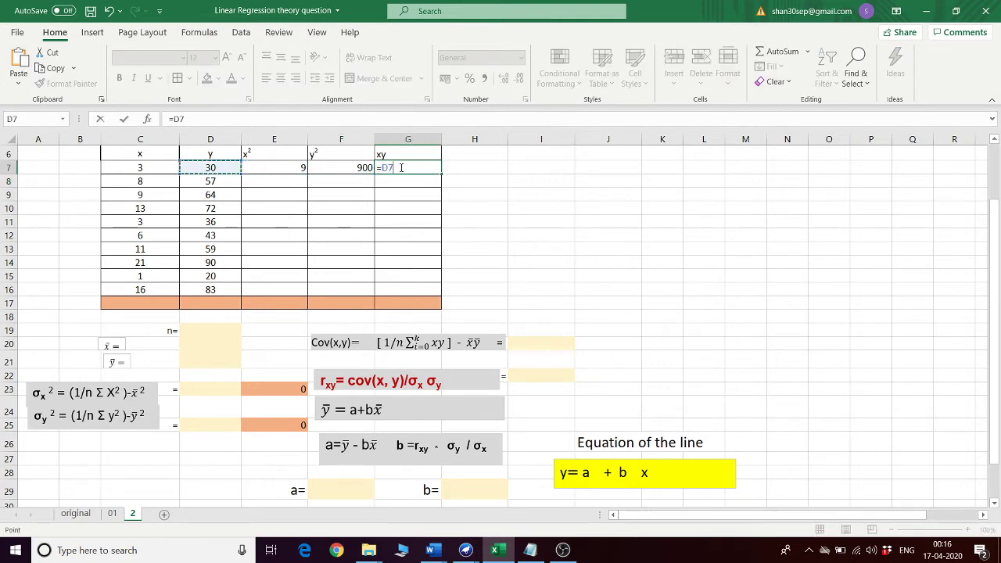
{"action": "type", "text": "*"}
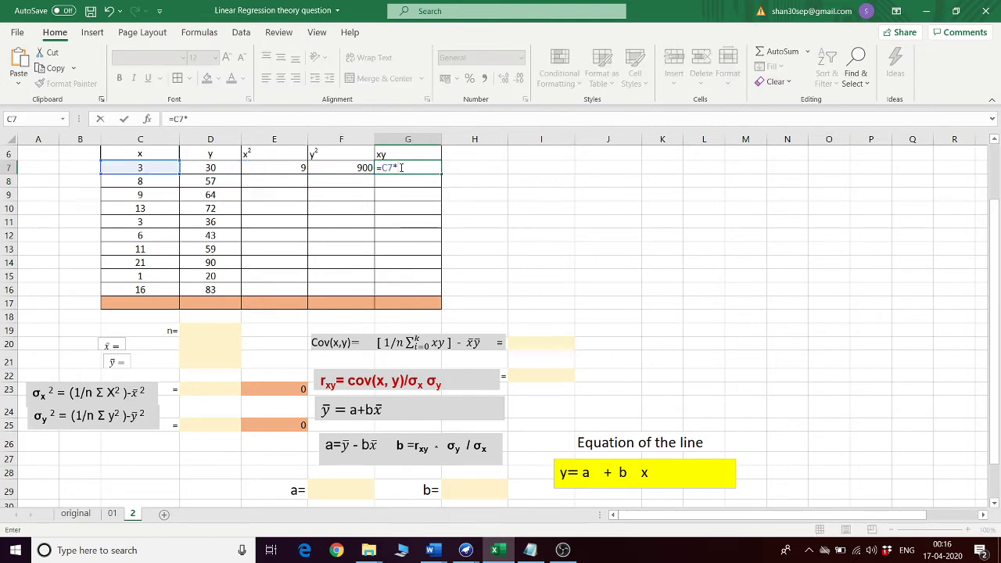
{"action": "left_click", "coordinate": [210, 168]}
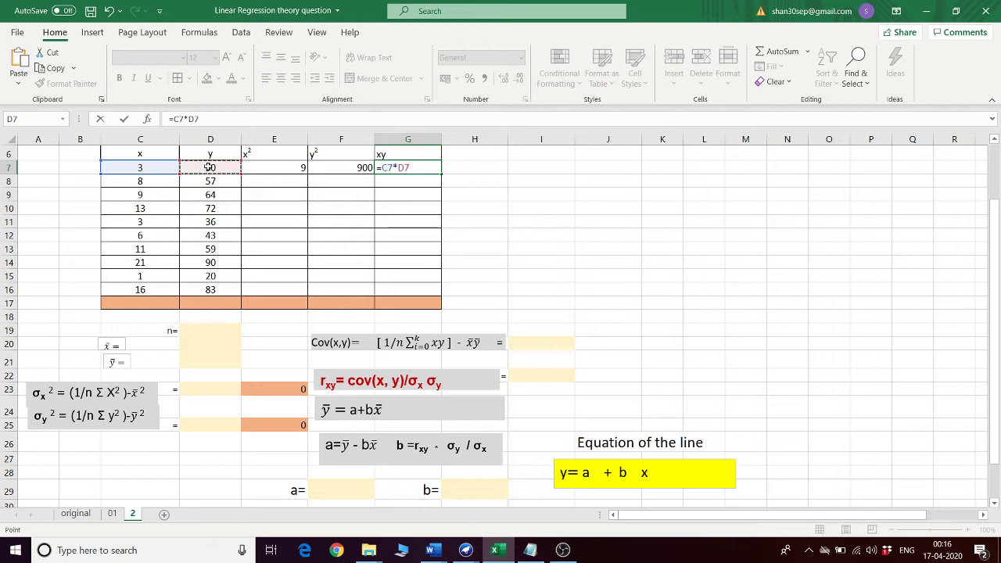
{"action": "key", "text": "Return"}
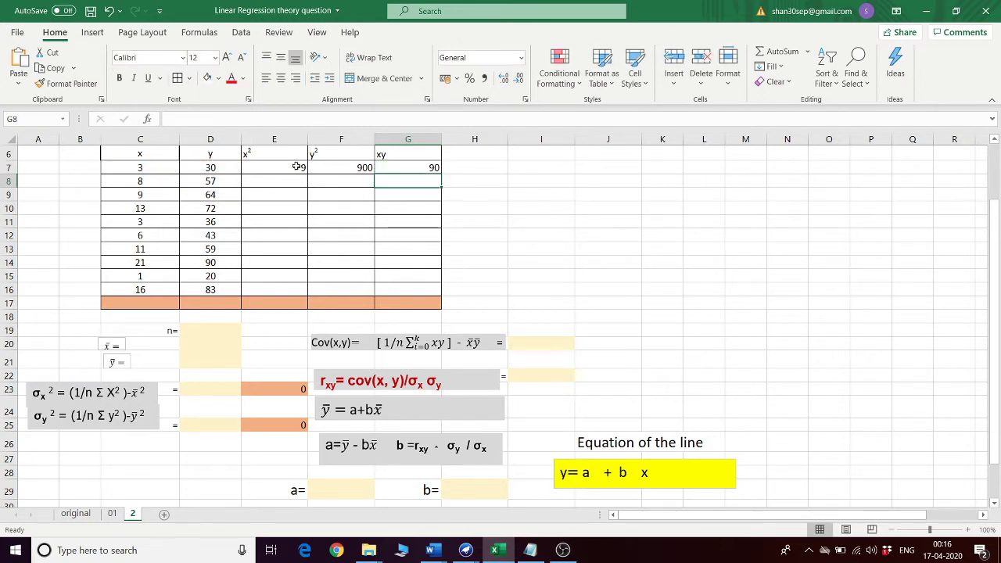
{"action": "left_click_drag", "start_coordinate": [297, 167], "coordinate": [444, 297]}
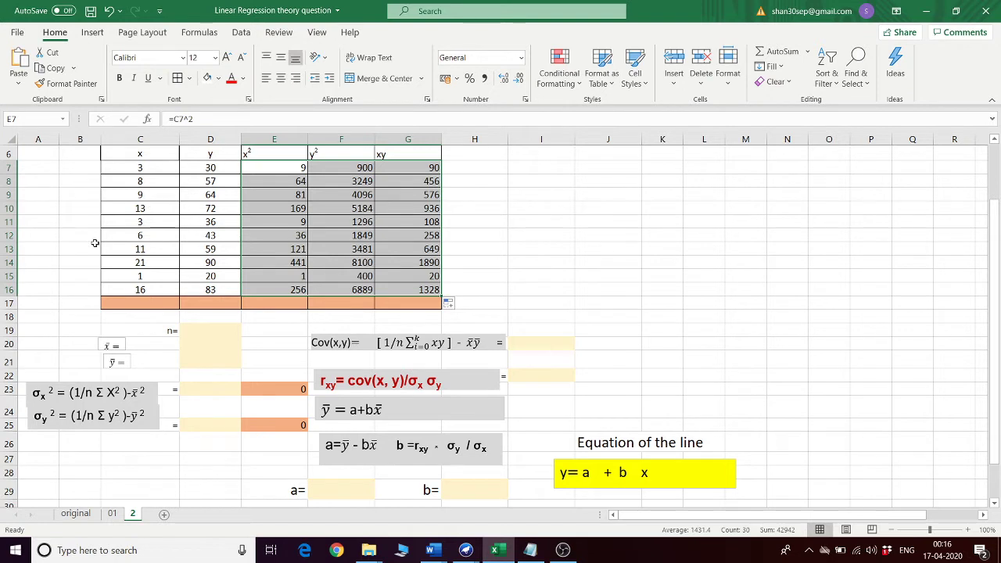
- Total the x column in cell C17 with a SUM of C7:C16 and fill the formula across to G17
{"action": "left_click", "coordinate": [159, 303]}
{"action": "type", "text": "="}
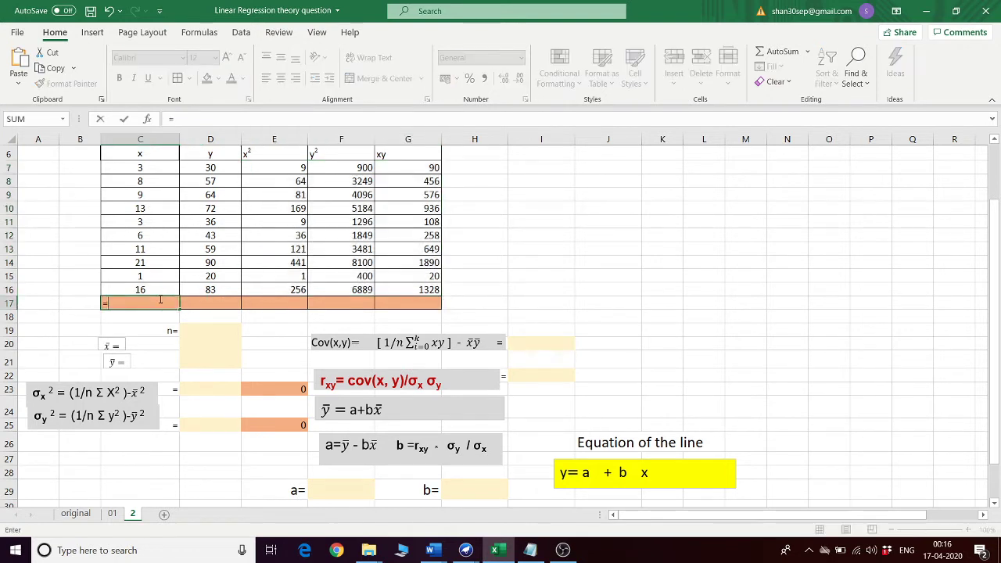
{"action": "type", "text": "sum("}
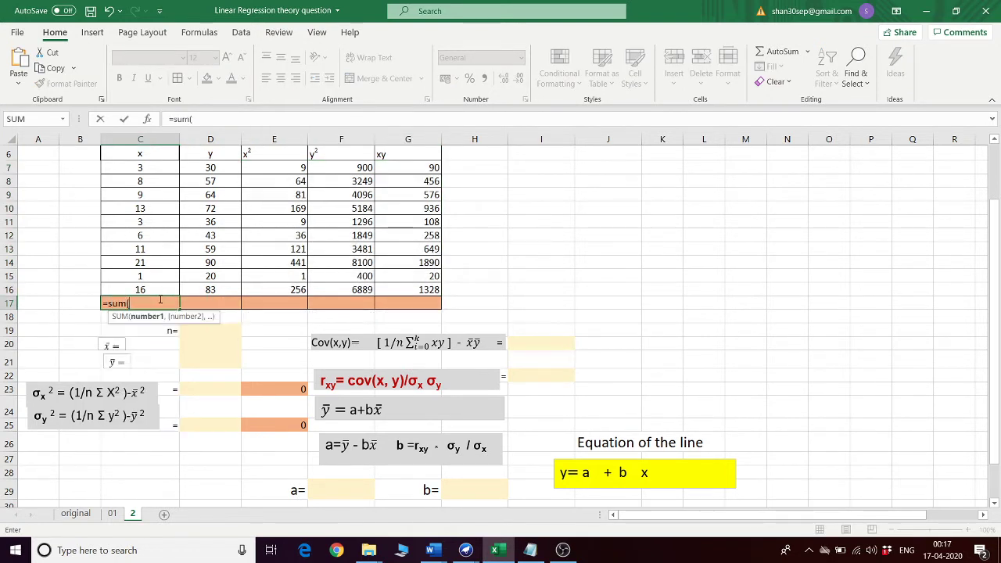
{"action": "left_click_drag", "start_coordinate": [138, 167], "coordinate": [140, 289]}
{"action": "key", "text": "Return"}
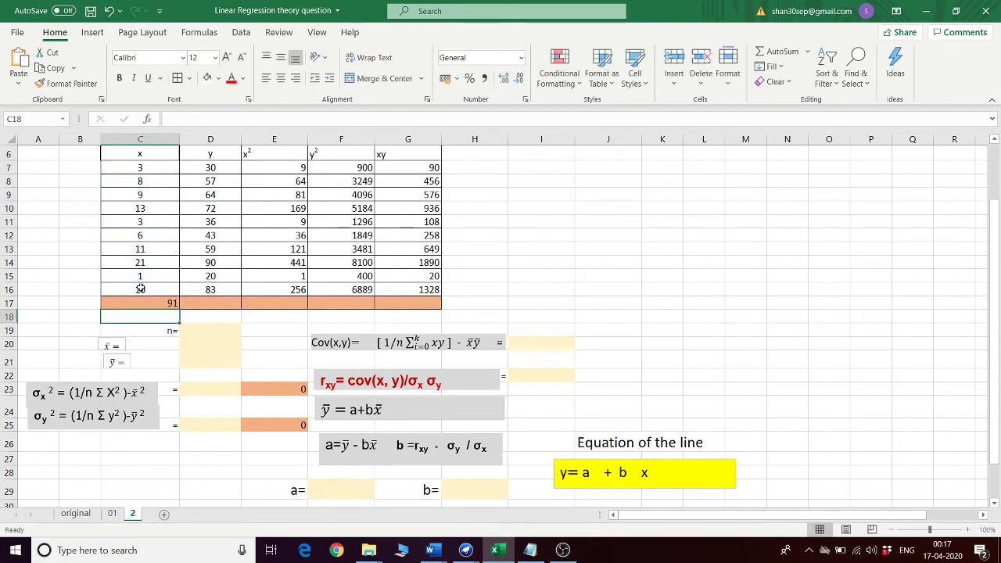
{"action": "left_click", "coordinate": [160, 305]}
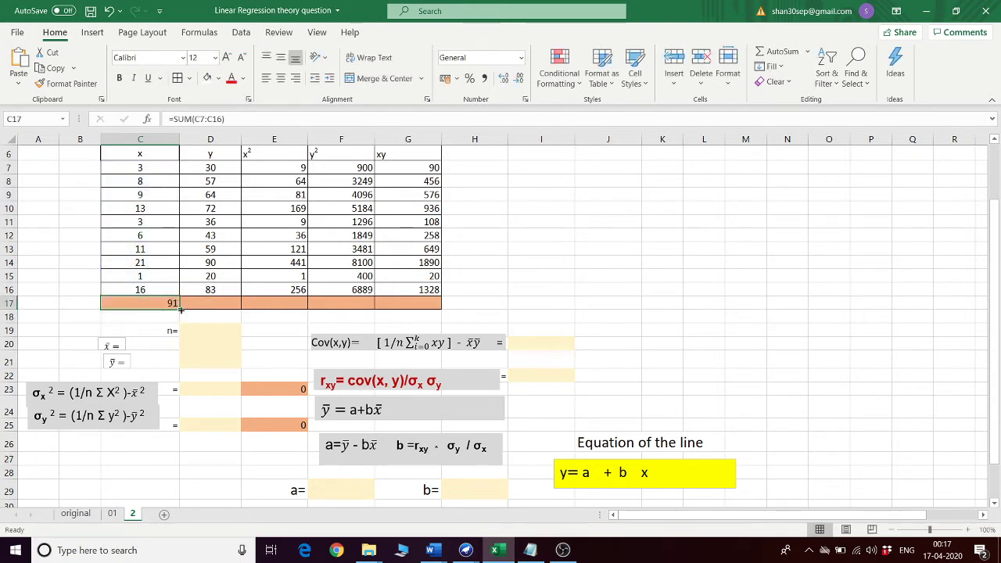
{"action": "left_click_drag", "start_coordinate": [180, 309], "coordinate": [431, 312]}
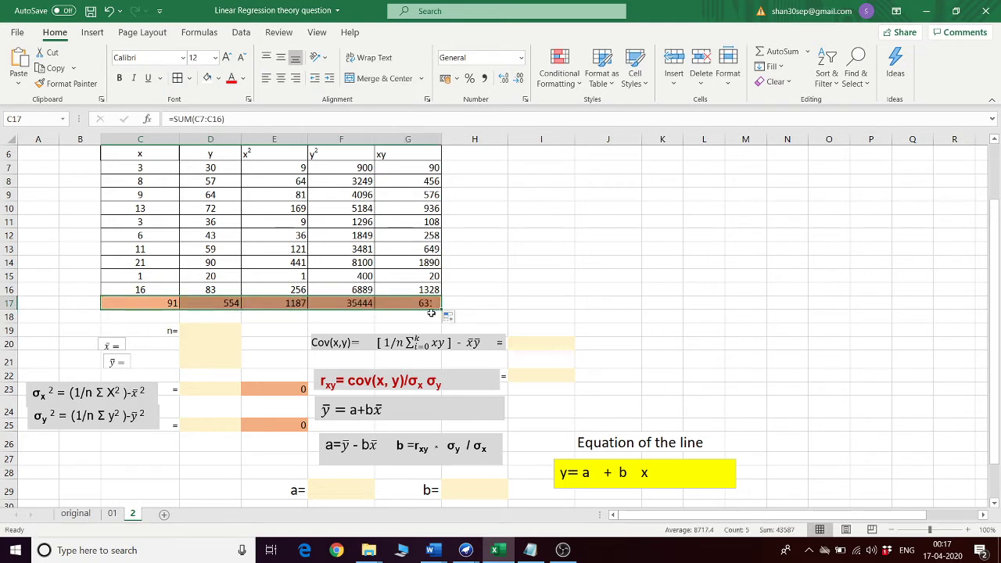
- Calculate n in cell D19 with a COUNT of the x values in C7:C16
{"action": "left_click", "coordinate": [205, 331]}
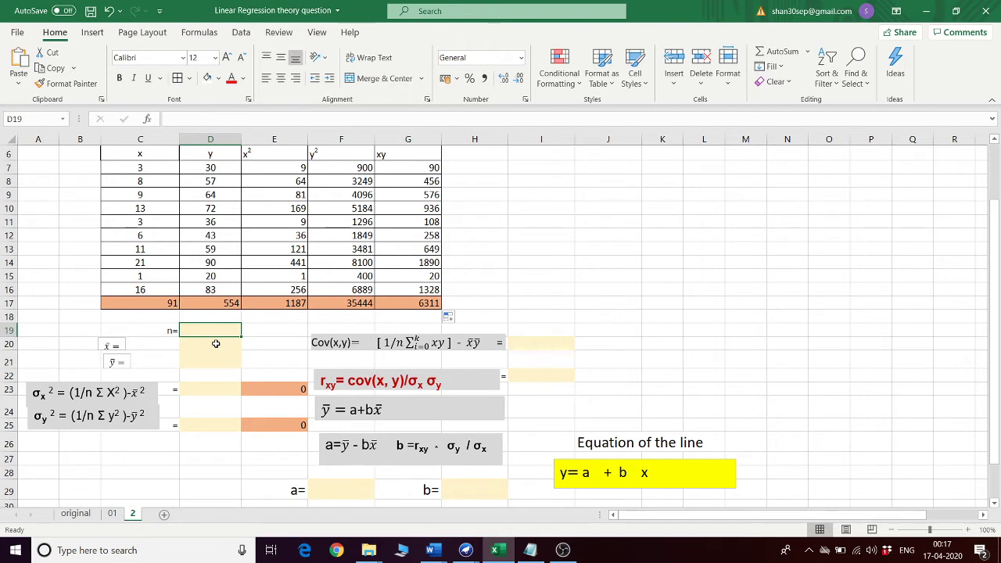
{"action": "type", "text": "=count("}
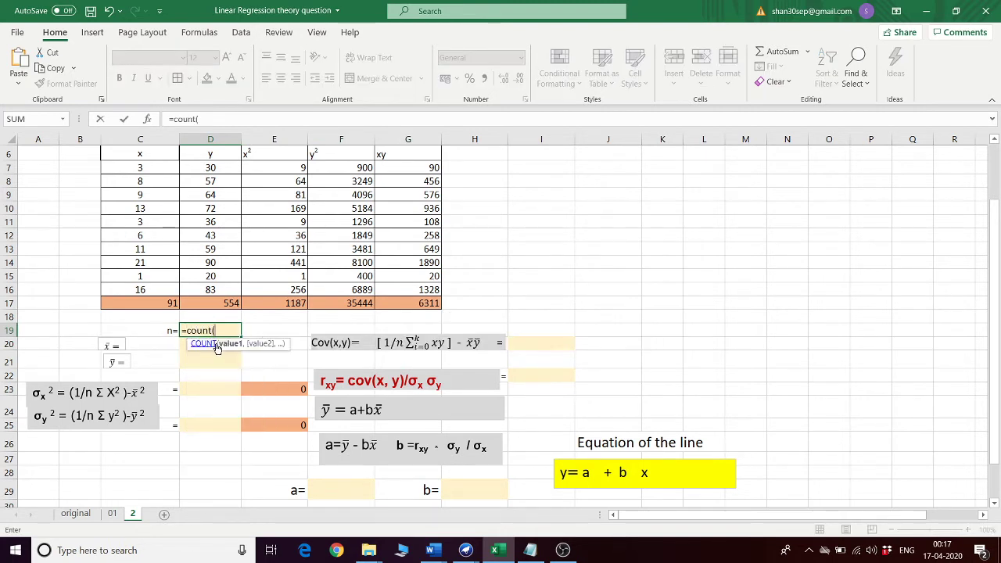
{"action": "left_click_drag", "start_coordinate": [139, 168], "coordinate": [133, 285]}
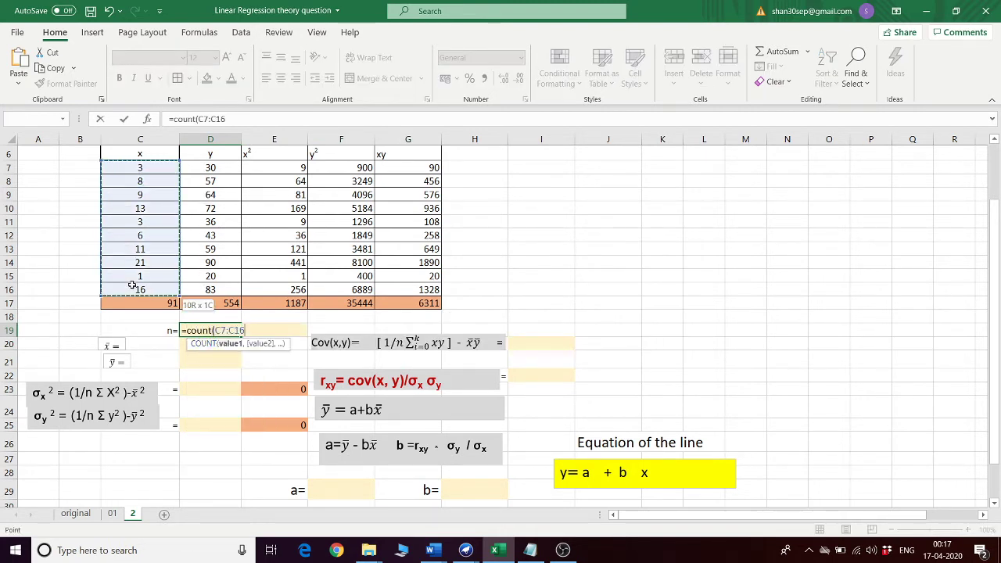
{"action": "key", "text": "Return"}
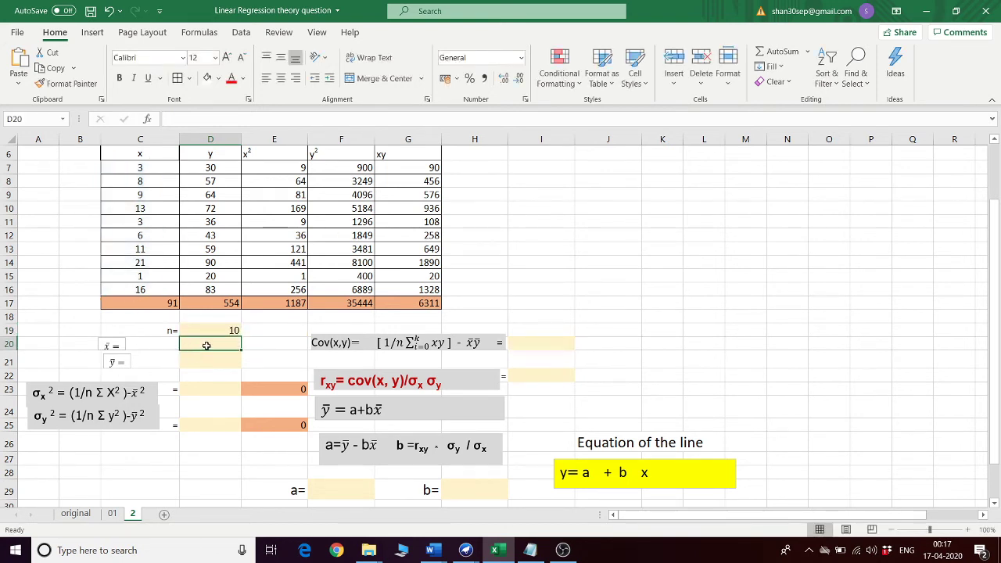
- Calculate the mean of x in cell D20 with the formula =C17/D19
{"action": "type", "text": "="}
{"action": "left_click", "coordinate": [153, 303]}
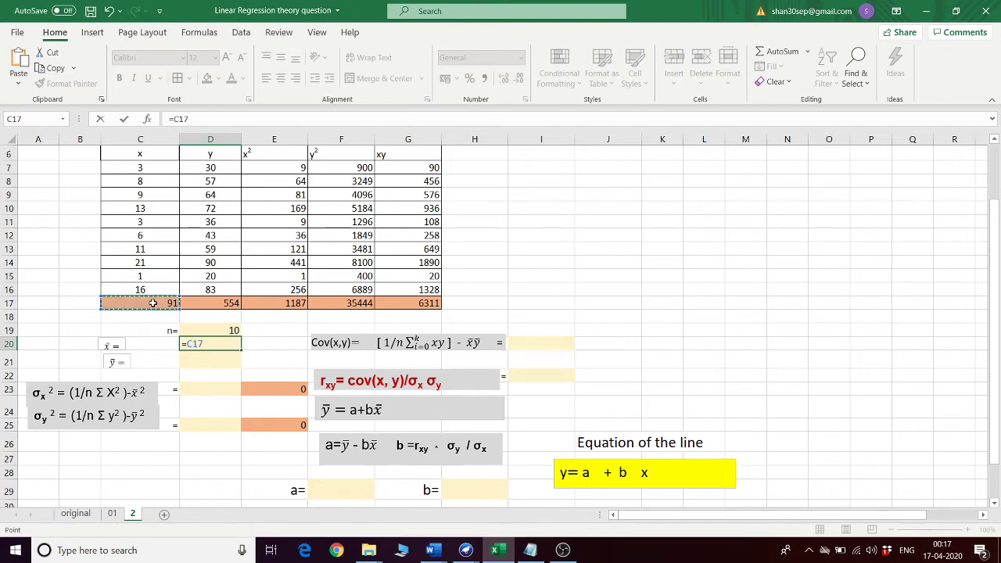
{"action": "type", "text": "/"}
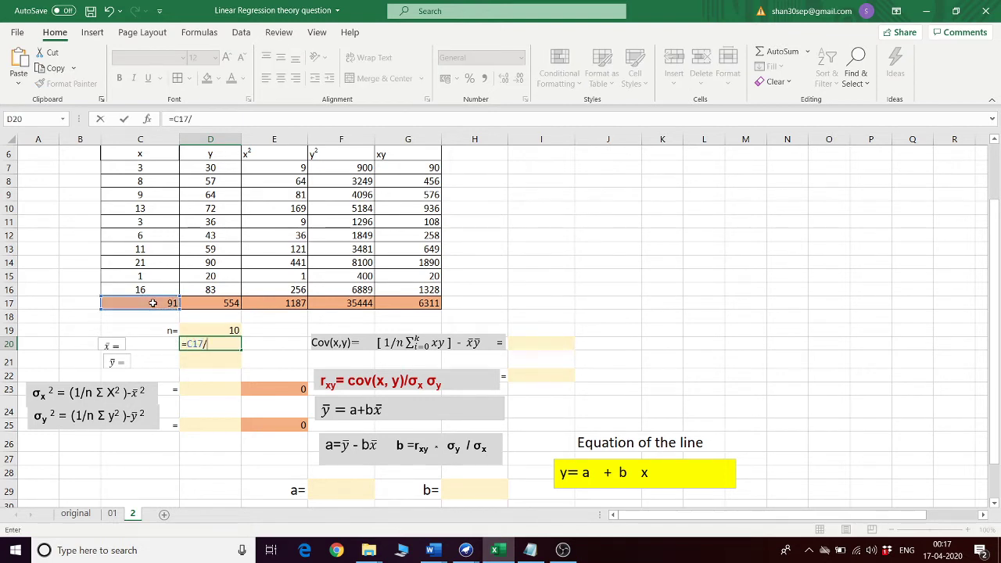
{"action": "left_click", "coordinate": [224, 331]}
{"action": "key", "text": "Return"}
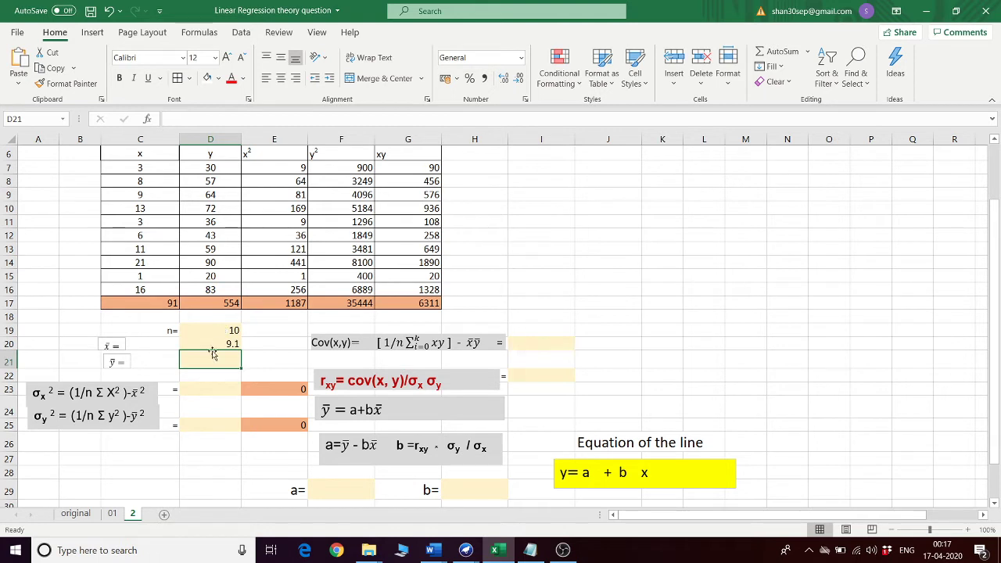
- Calculate the mean of y in cell D21 with the formula =D17/D19
{"action": "type", "text": "="}
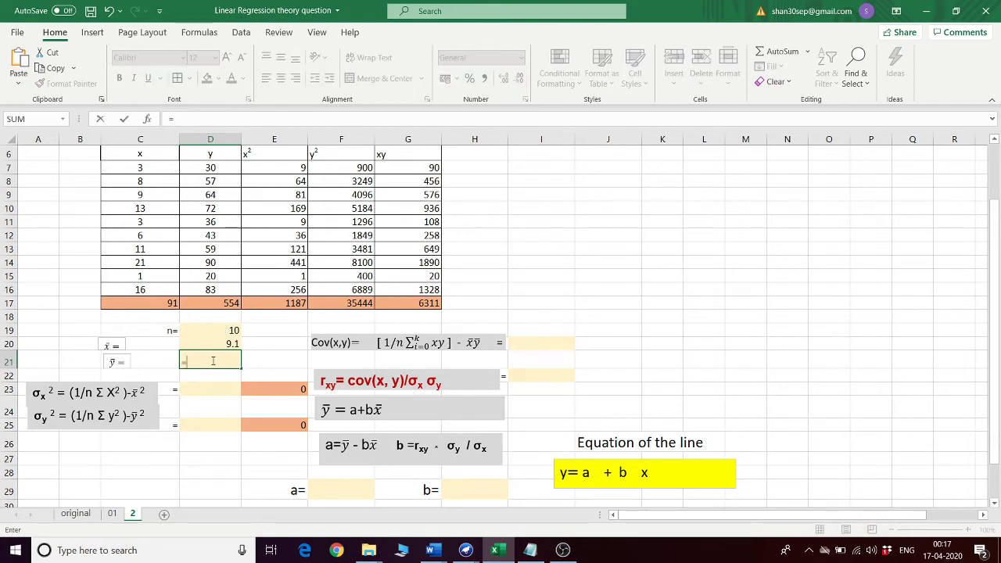
{"action": "left_click", "coordinate": [221, 302]}
{"action": "type", "text": "/"}
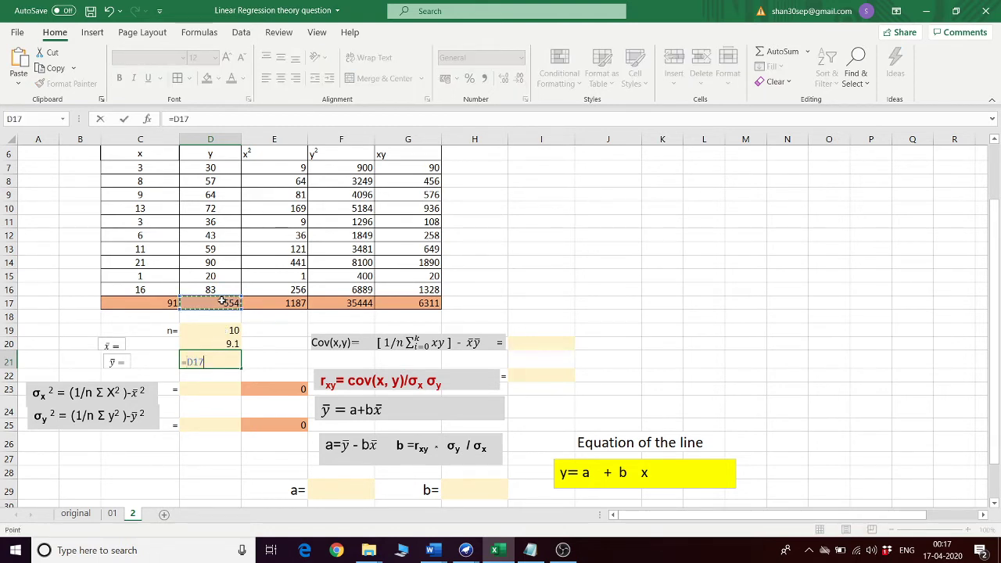
{"action": "left_click", "coordinate": [214, 330]}
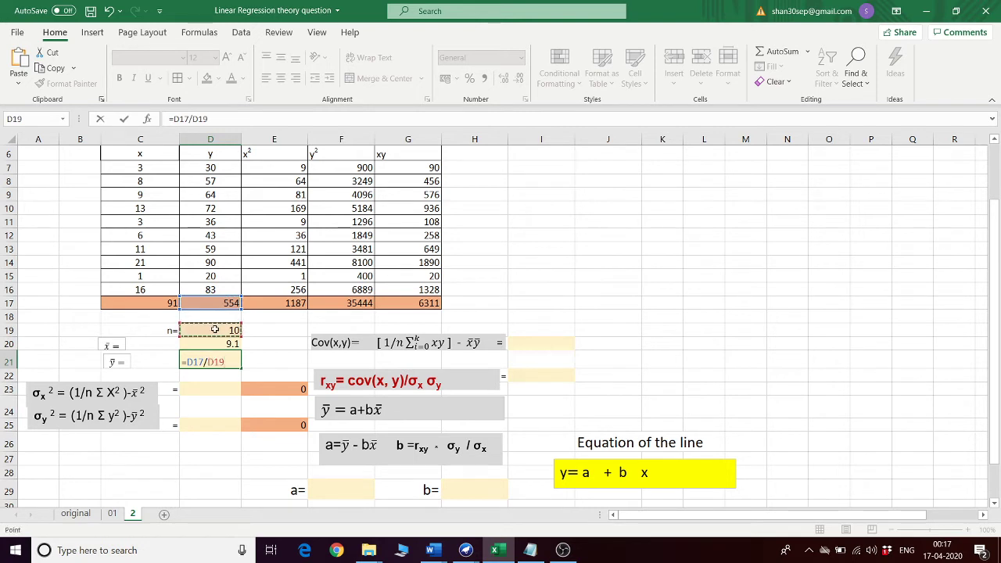
{"action": "key", "text": "Return"}
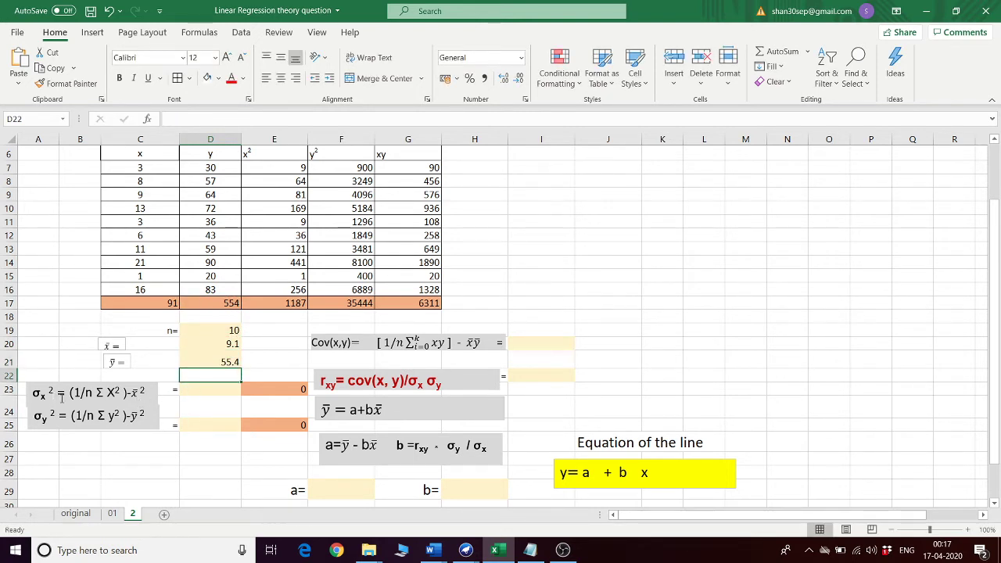
- Calculate the variance of x in cell D23 with the formula =(E17/D19)-(D20^2)
{"action": "left_click", "coordinate": [208, 391]}
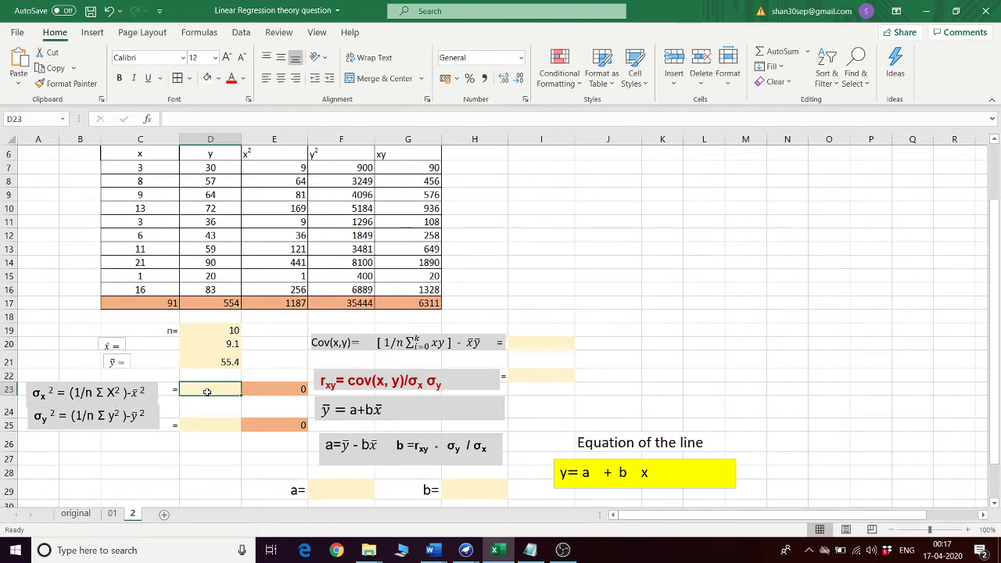
{"action": "type", "text": "=("}
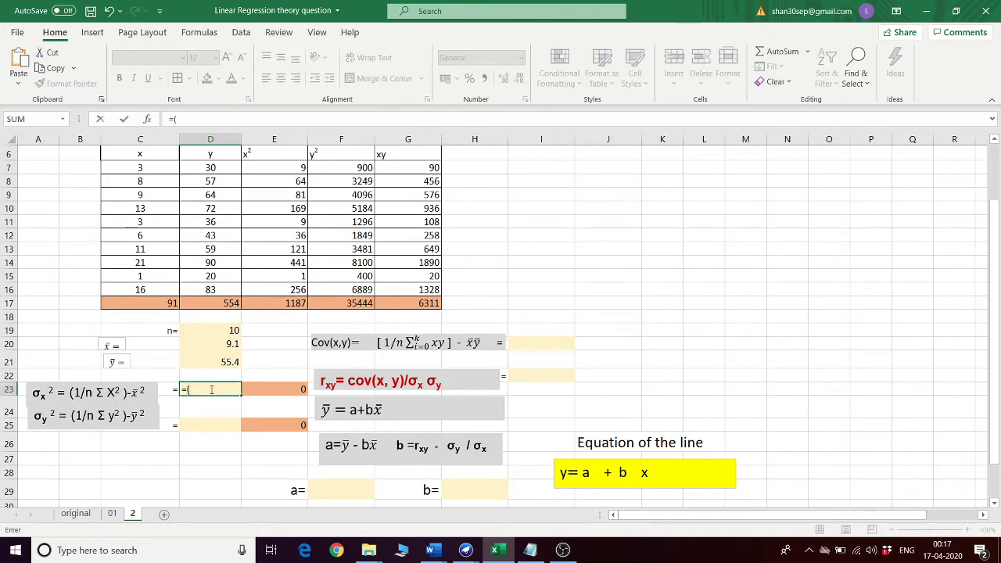
{"action": "left_click", "coordinate": [289, 304]}
{"action": "type", "text": "/"}
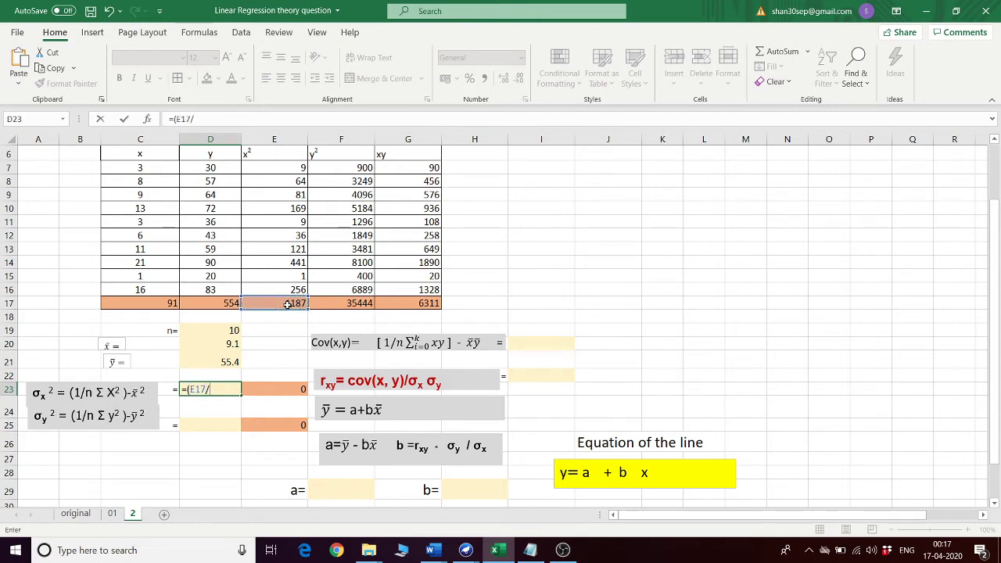
{"action": "left_click", "coordinate": [213, 331]}
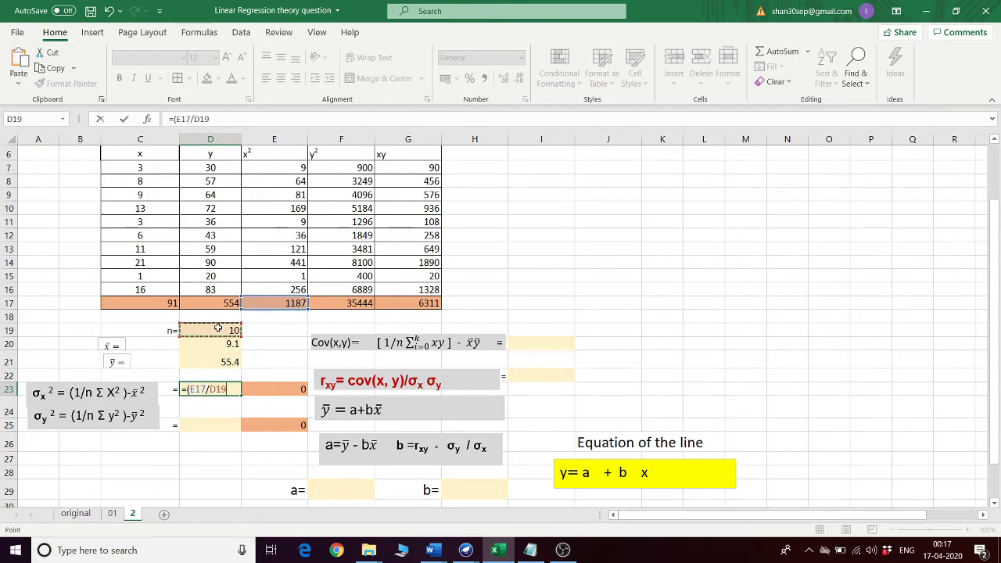
{"action": "type", "text": ")"}
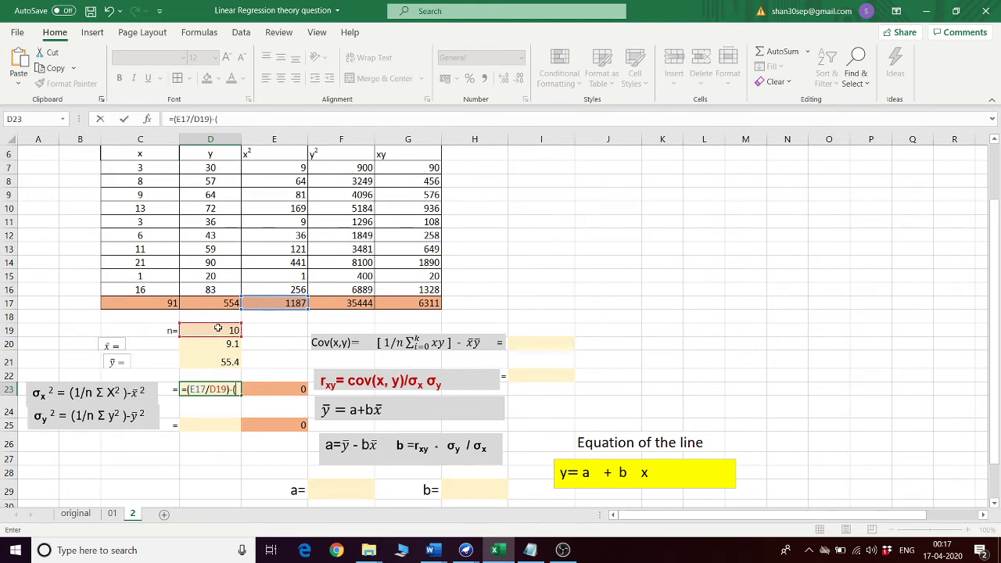
{"action": "type", "text": "-("}
{"action": "left_click", "coordinate": [208, 344]}
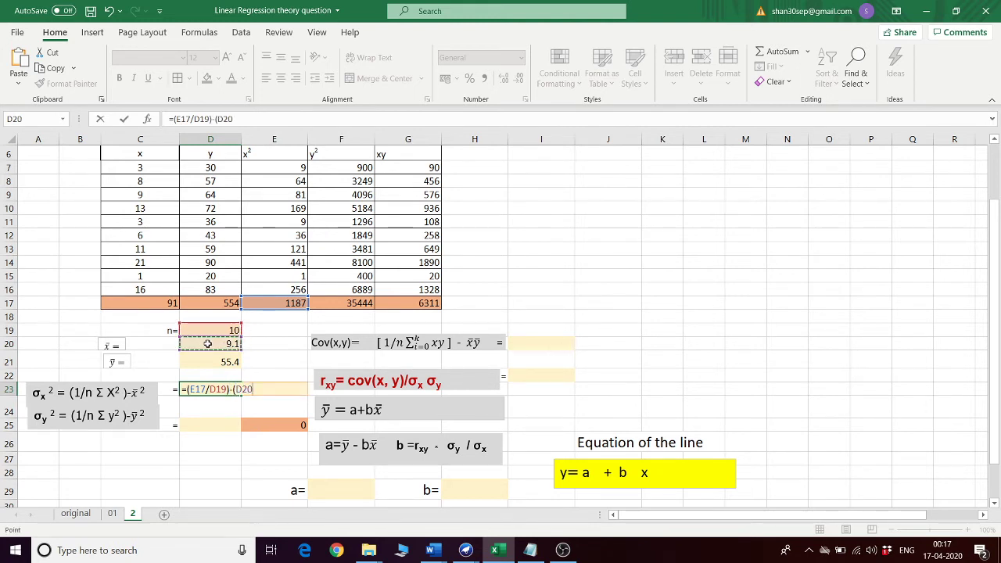
{"action": "type", "text": "^2)"}
{"action": "key", "text": "Return"}
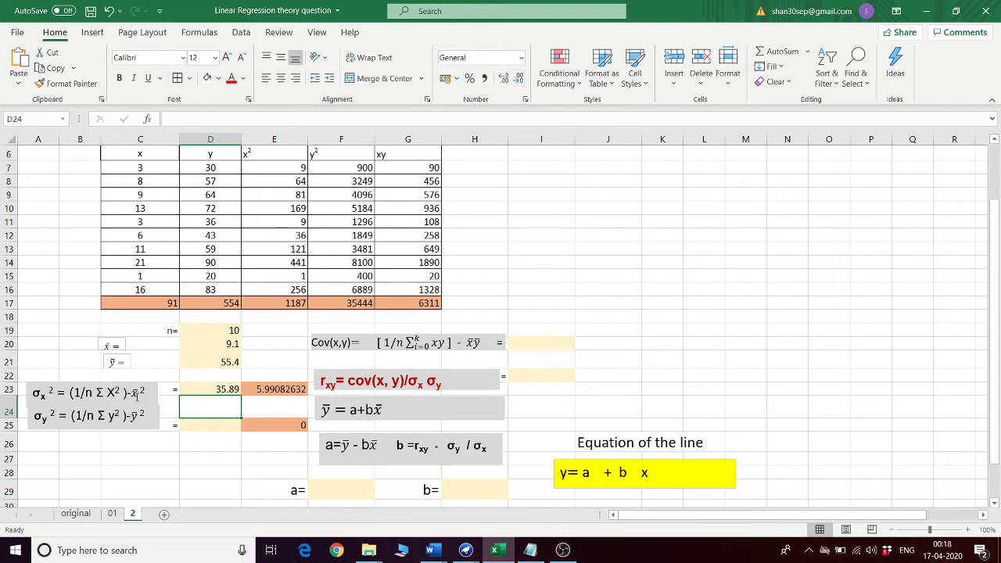
{"action": "left_click", "coordinate": [263, 391]}
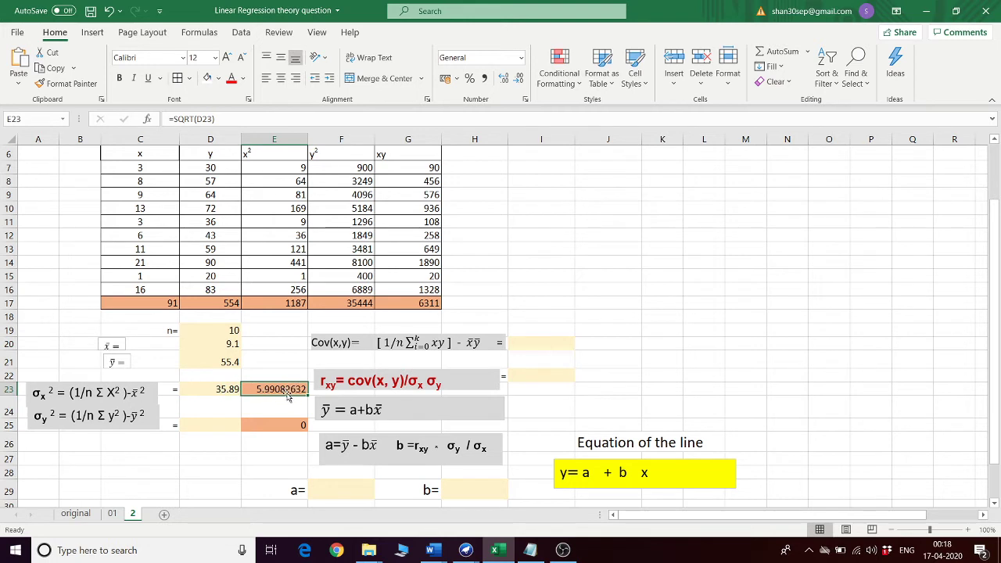
- Calculate the variance of y in cell D25 with the formula =(F17/D19)-(D21^2)
{"action": "left_click", "coordinate": [210, 423]}
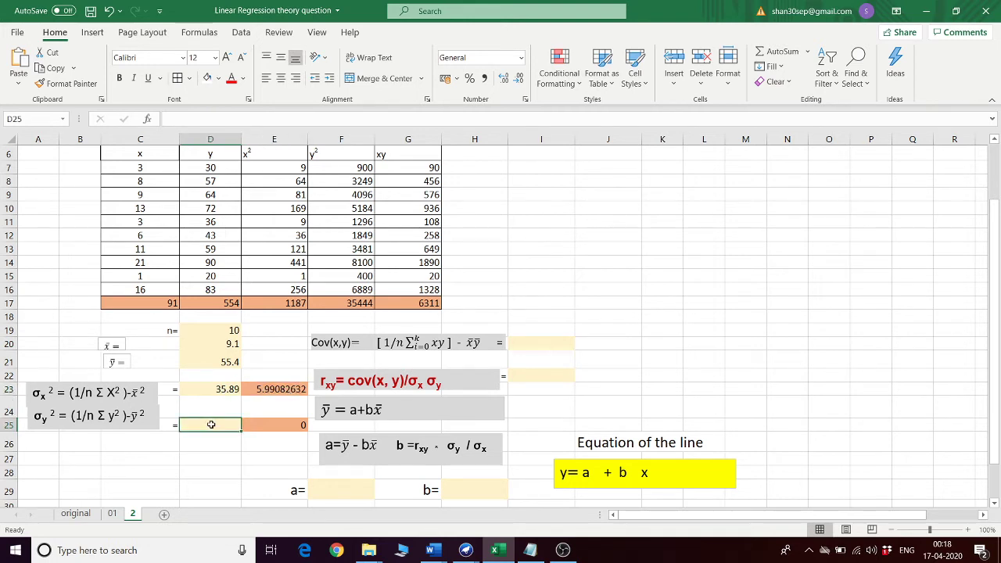
{"action": "type", "text": "=("}
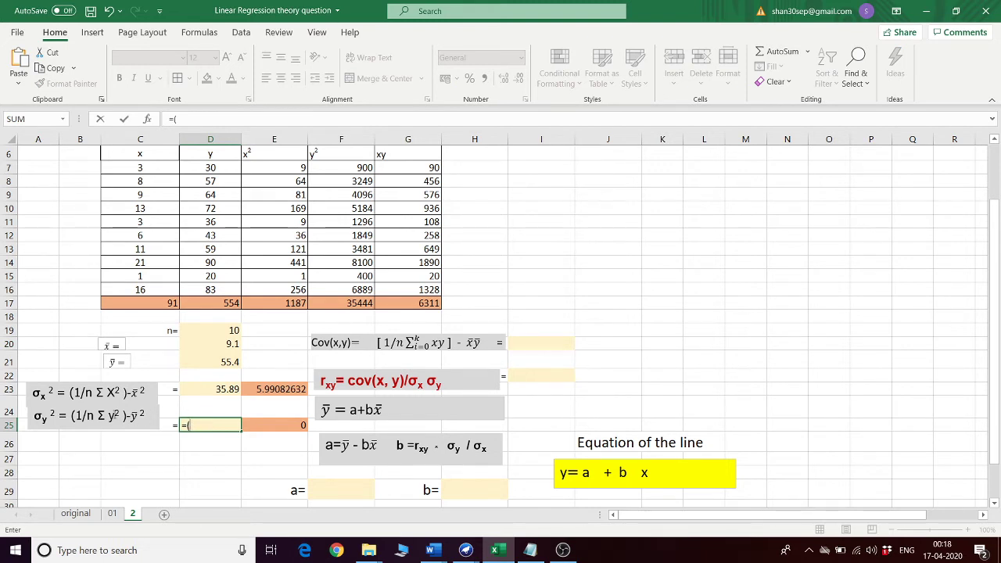
{"action": "left_click", "coordinate": [340, 304]}
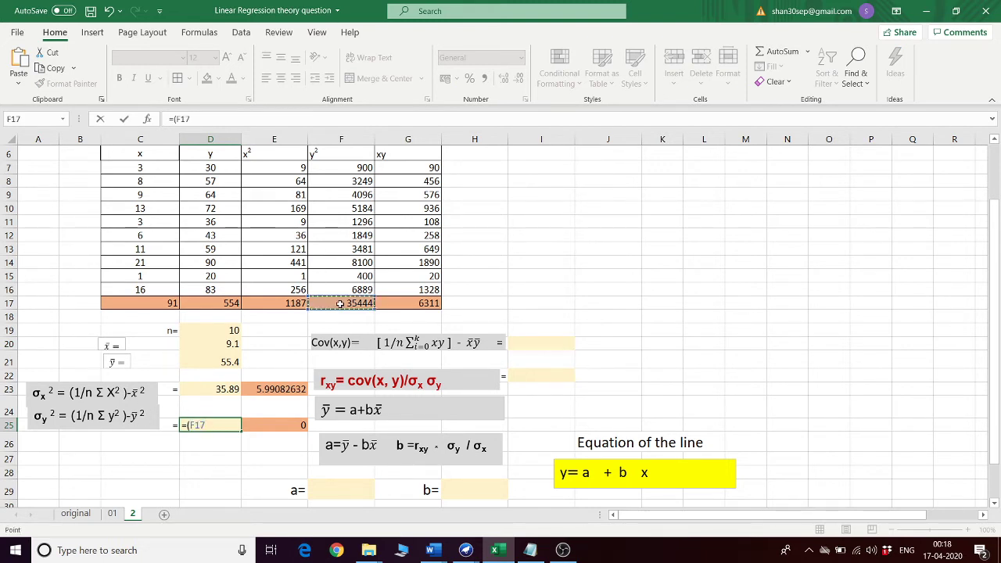
{"action": "type", "text": "/"}
{"action": "left_click", "coordinate": [204, 329]}
{"action": "type", "text": ")-("}
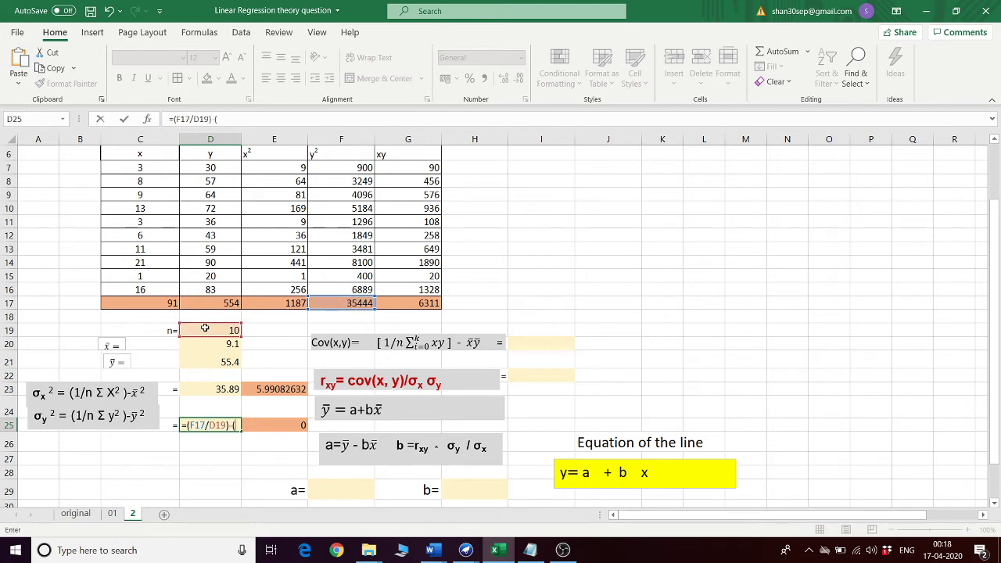
{"action": "left_click", "coordinate": [209, 364]}
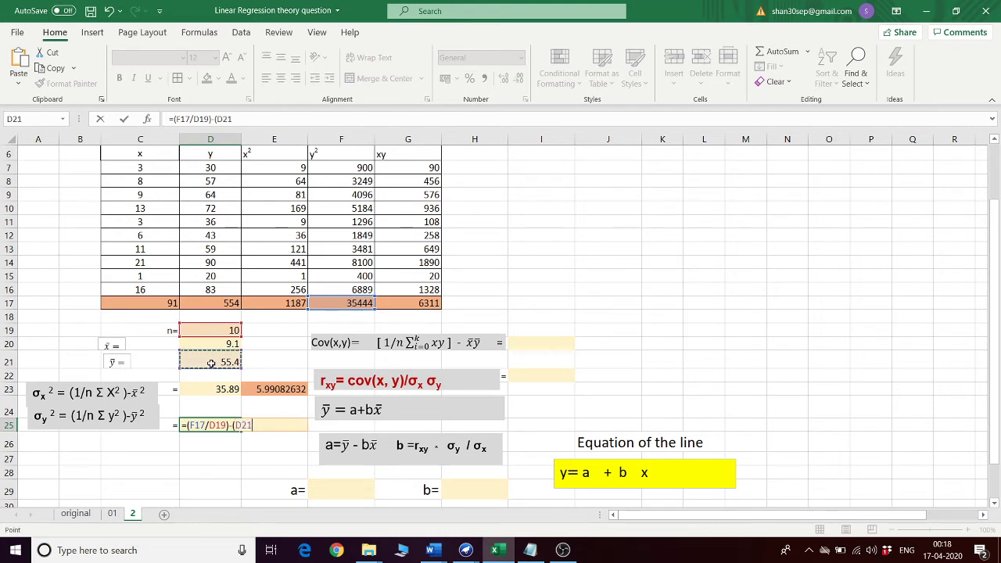
{"action": "type", "text": "^2)"}
{"action": "key", "text": "Return"}
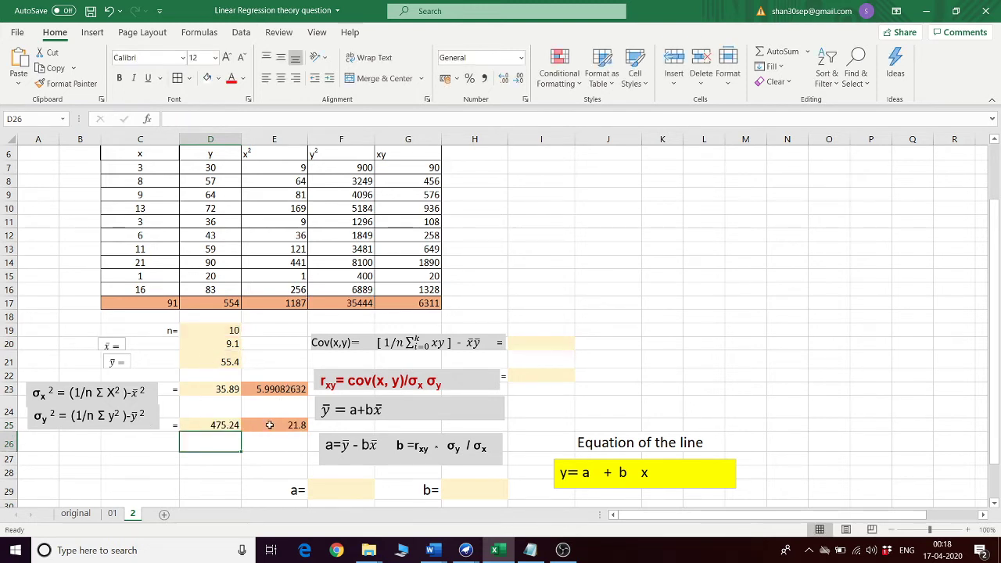
- Calculate the covariance of x and y in cell I20 with the formula =(G17/D19)-(D20*D21)
{"action": "left_click", "coordinate": [545, 345]}
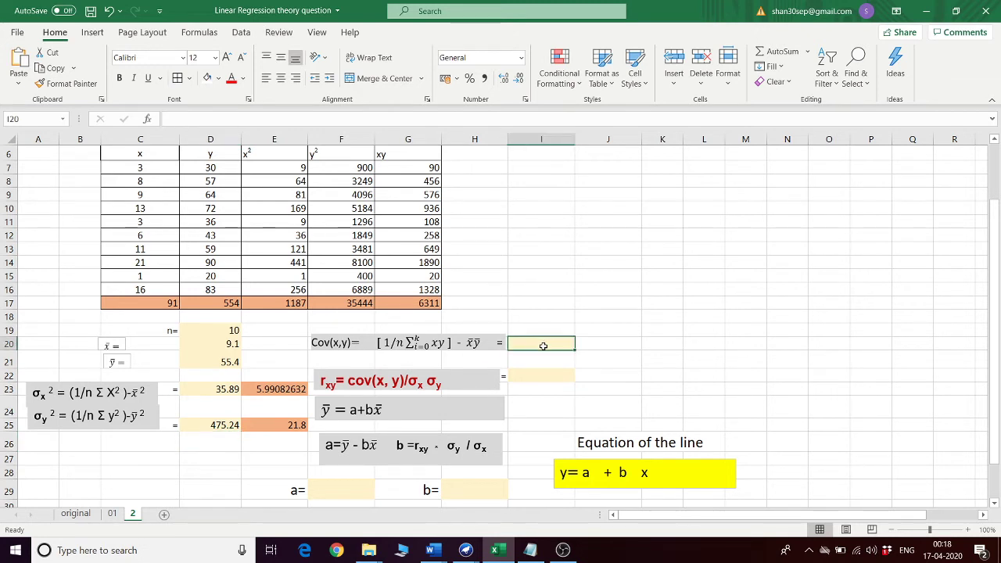
{"action": "type", "text": "=("}
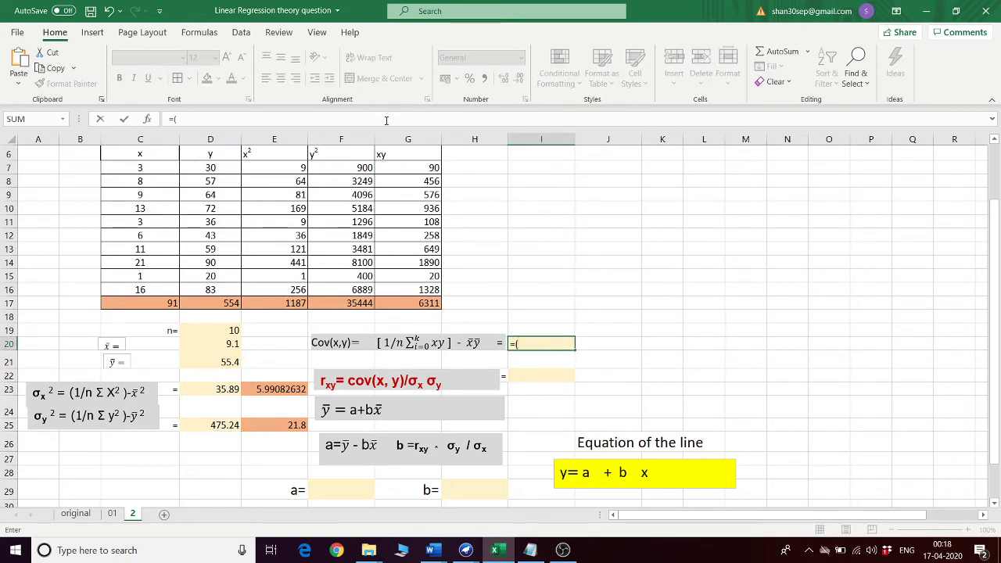
{"action": "left_click", "coordinate": [416, 307]}
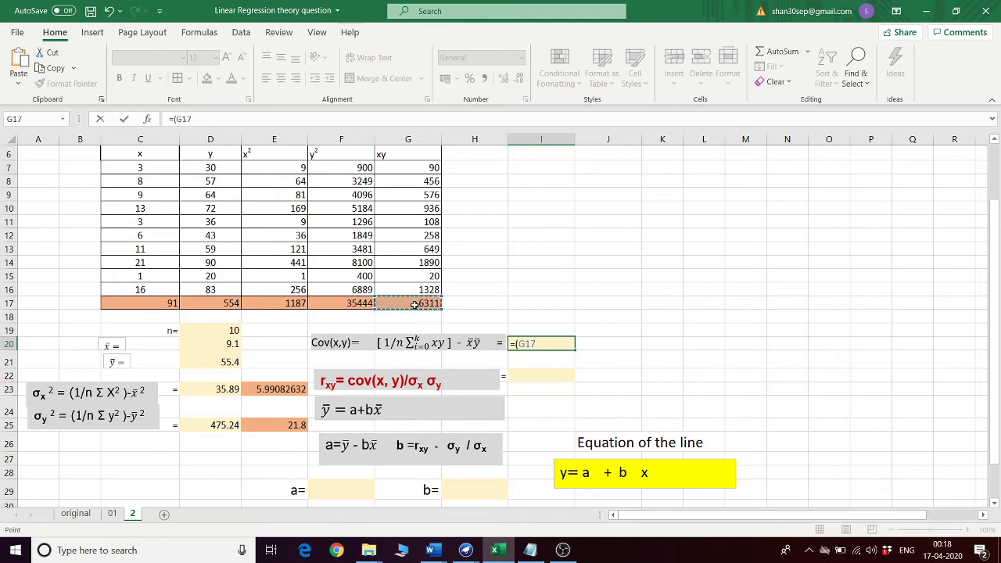
{"action": "type", "text": "/"}
{"action": "left_click", "coordinate": [222, 329]}
{"action": "type", "text": ")-"}
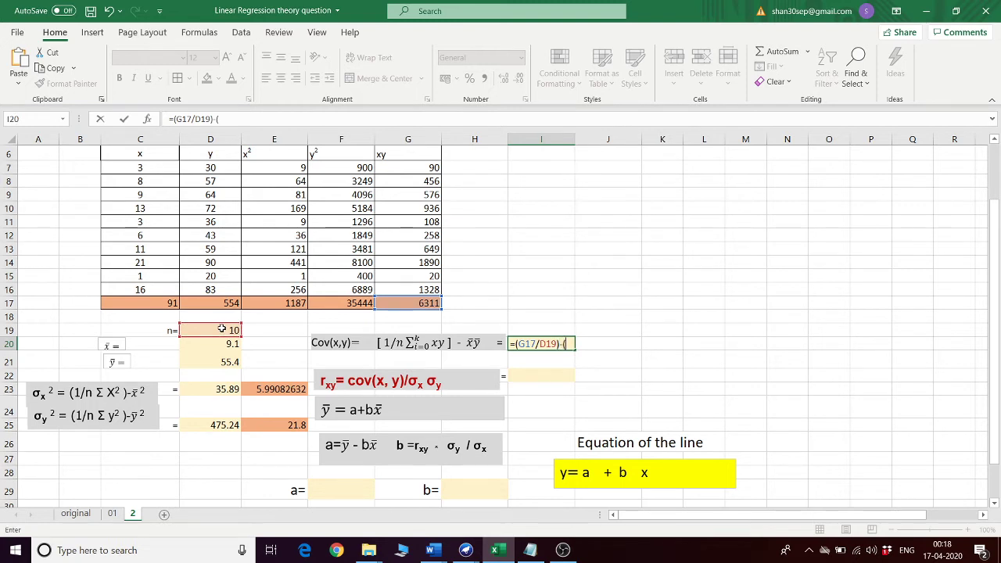
{"action": "type", "text": "("}
{"action": "left_click", "coordinate": [212, 345]}
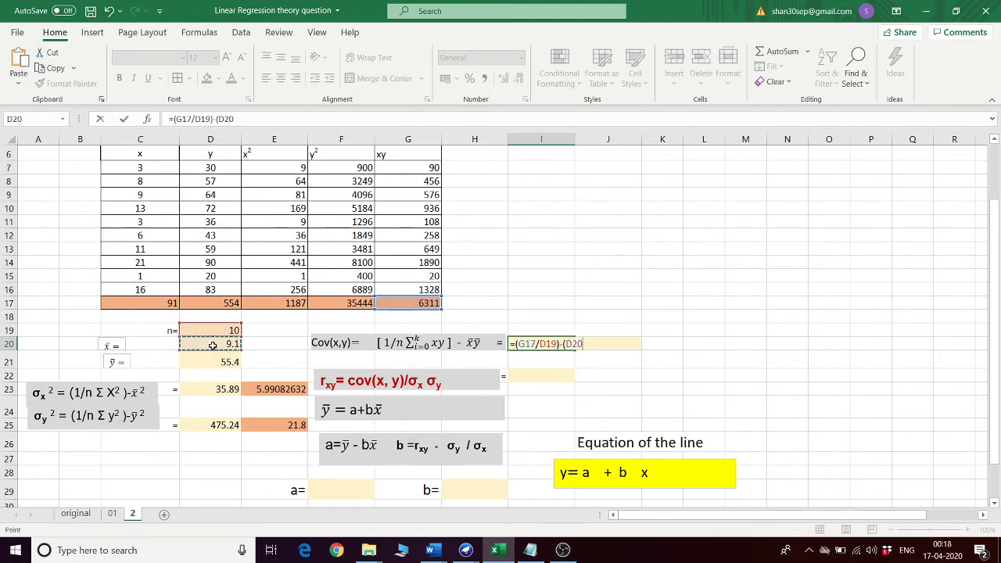
{"action": "type", "text": "*"}
{"action": "left_click", "coordinate": [225, 360]}
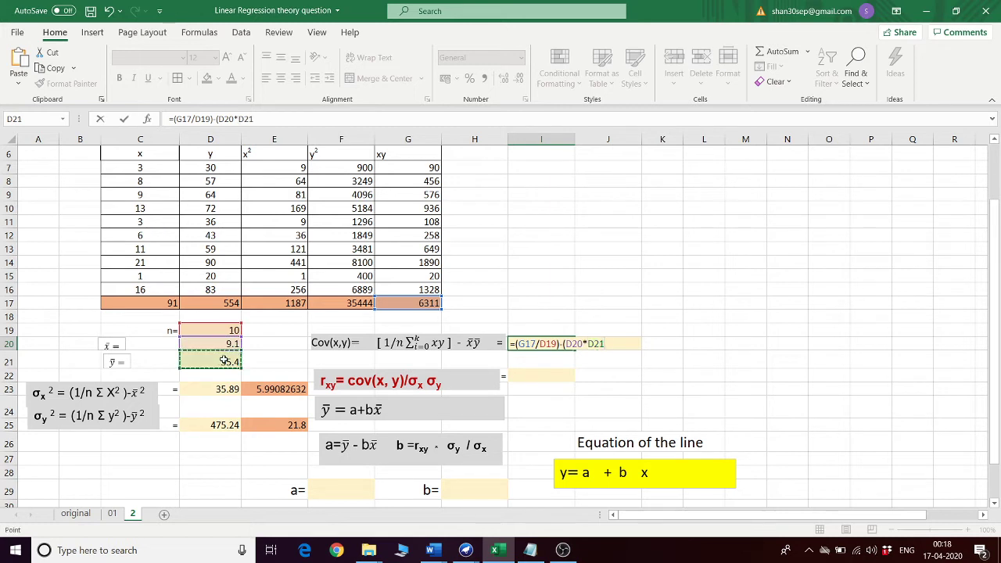
{"action": "type", "text": ")"}
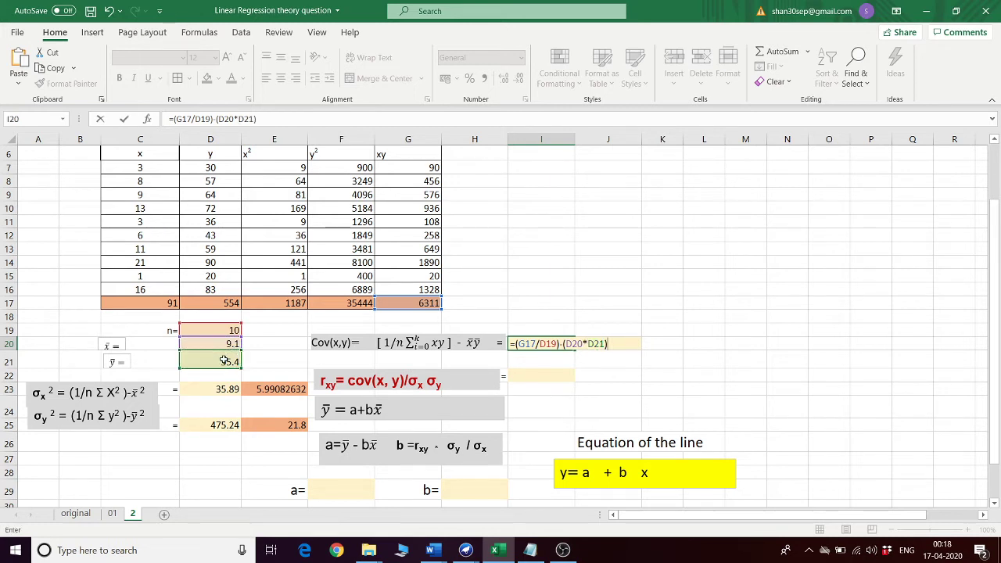
{"action": "key", "text": "Return"}
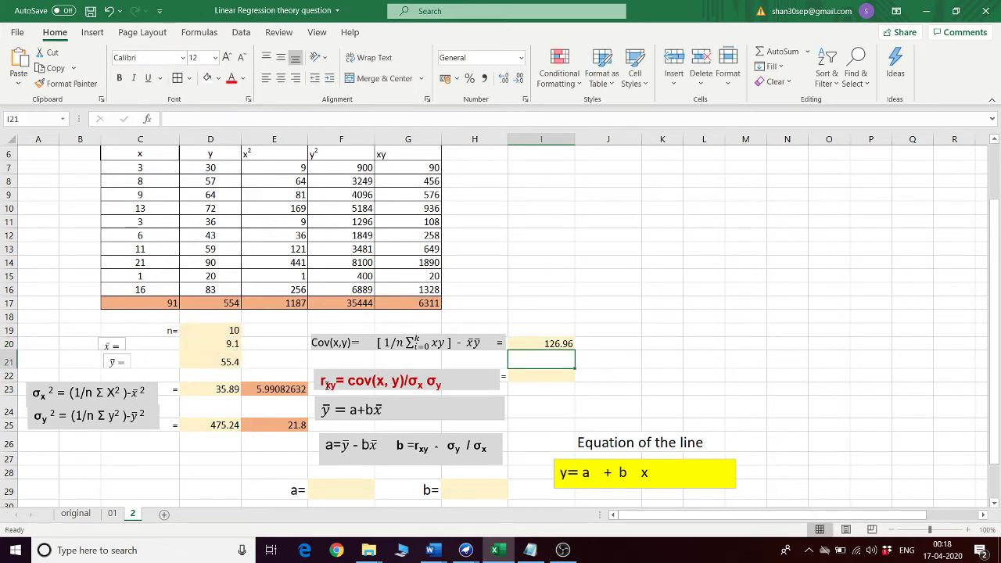
- Calculate the correlation coefficient r in cell I22 with the formula =I20/(E23*E25)
{"action": "double_click", "coordinate": [546, 378]}
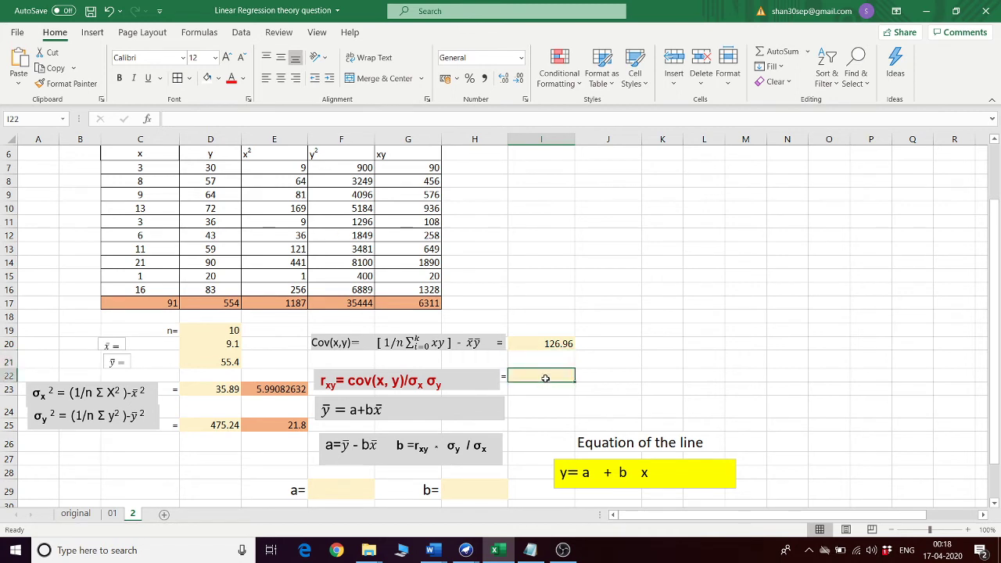
{"action": "type", "text": "="}
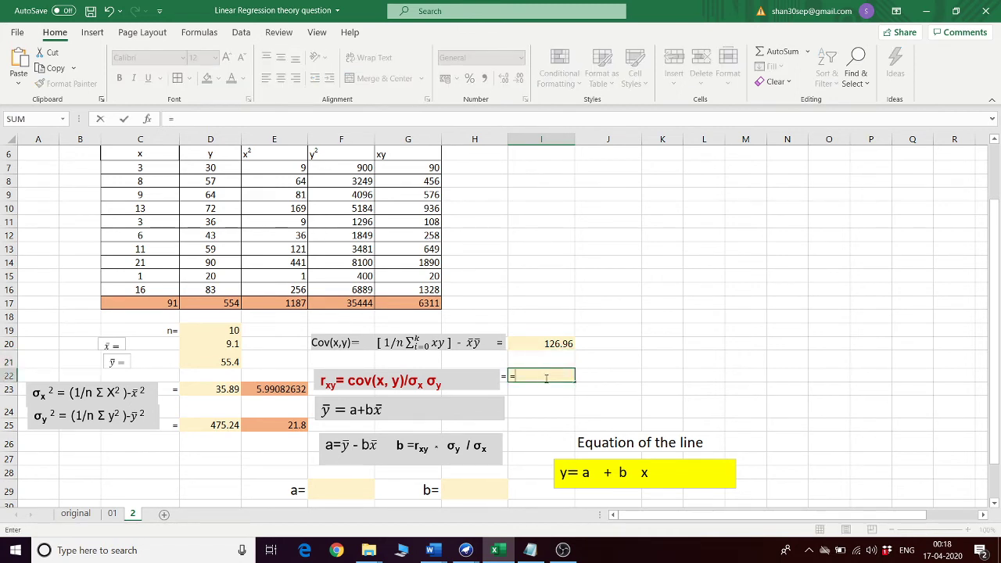
{"action": "left_click", "coordinate": [543, 346]}
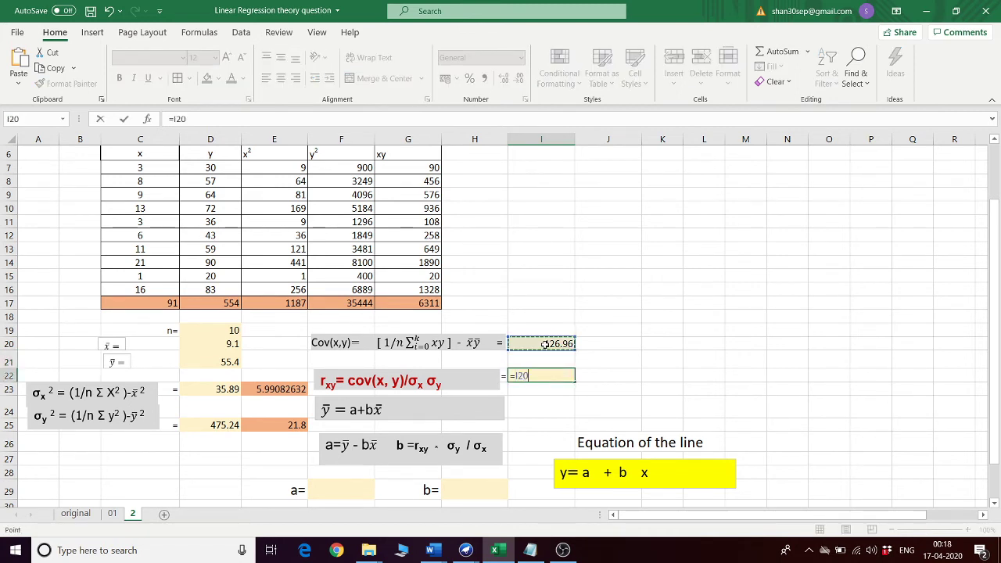
{"action": "type", "text": "/("}
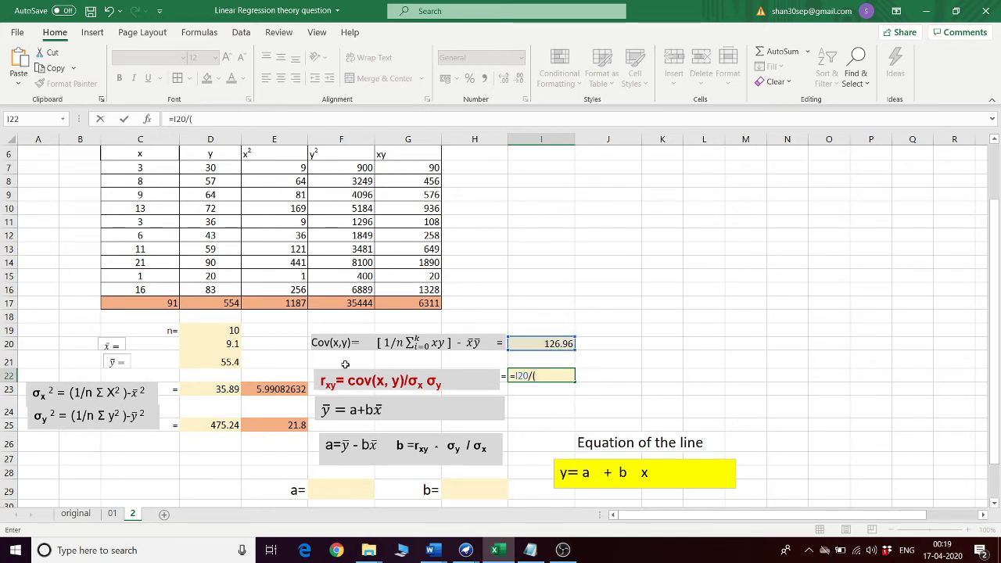
{"action": "left_click", "coordinate": [276, 387]}
{"action": "type", "text": "*"}
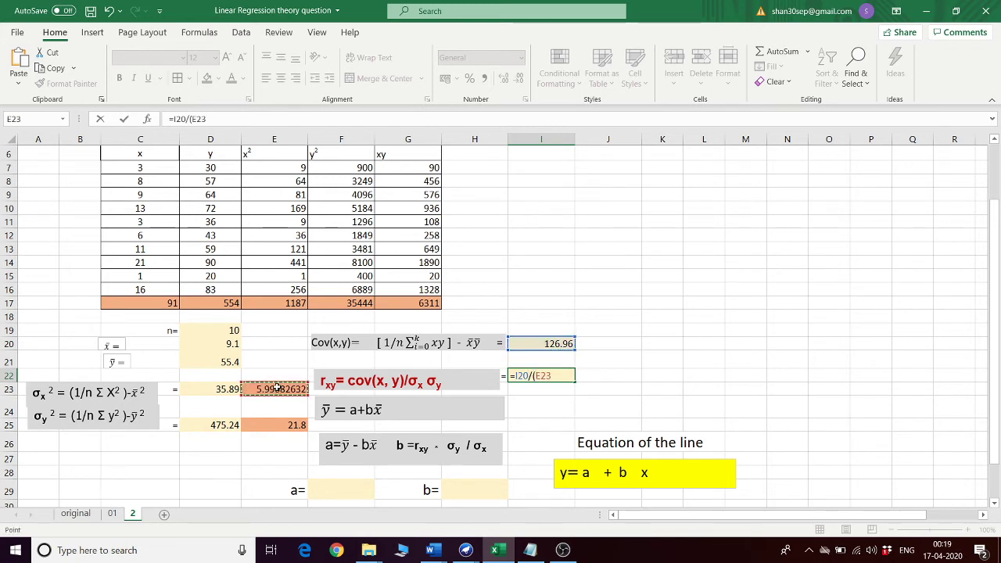
{"action": "left_click", "coordinate": [279, 427]}
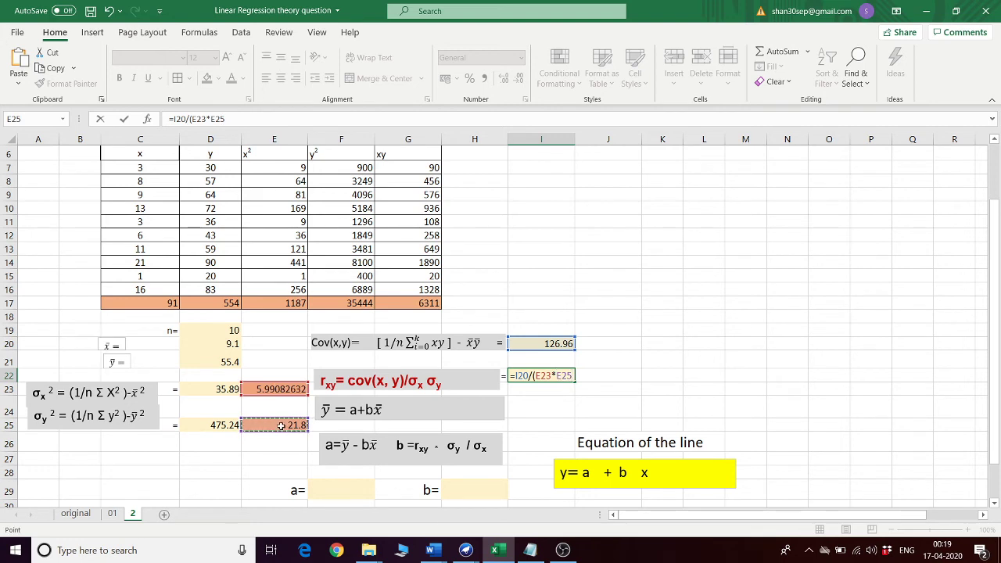
{"action": "type", "text": ")"}
{"action": "key", "text": "Return"}
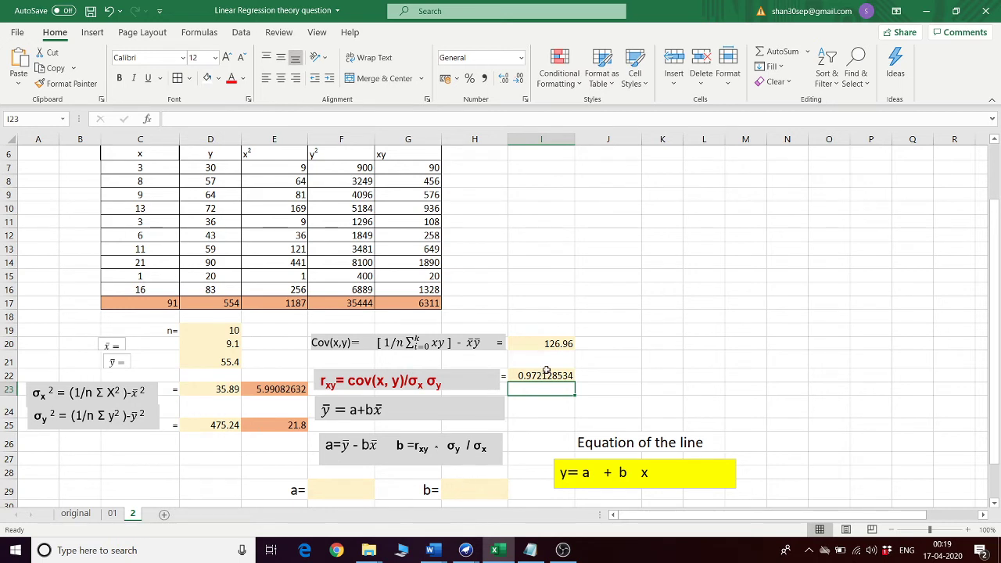
- Calculate the slope b in cell H29 with the formula =(I22*E25)/E23
{"action": "left_click", "coordinate": [463, 492]}
{"action": "type", "text": "="}
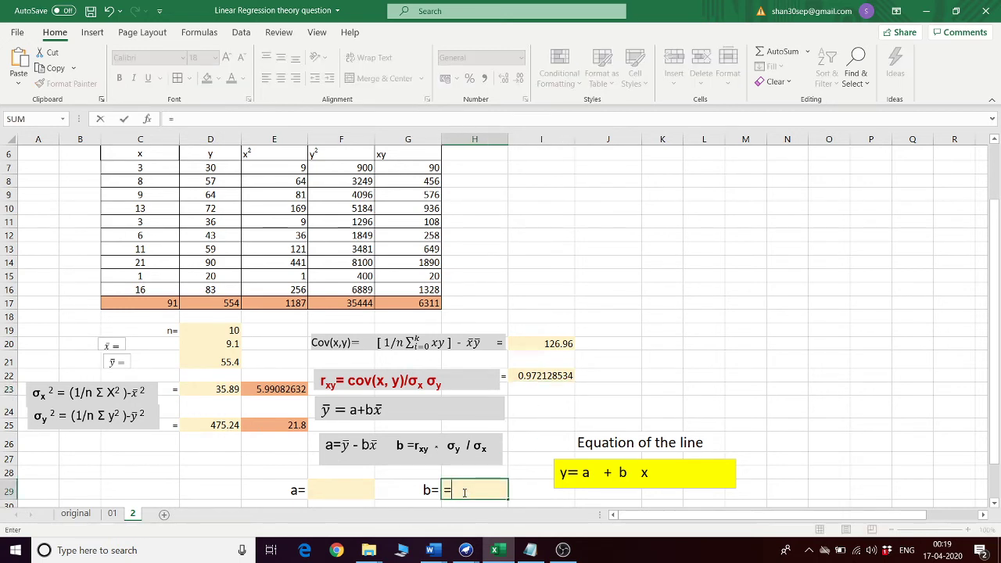
{"action": "left_click", "coordinate": [541, 376]}
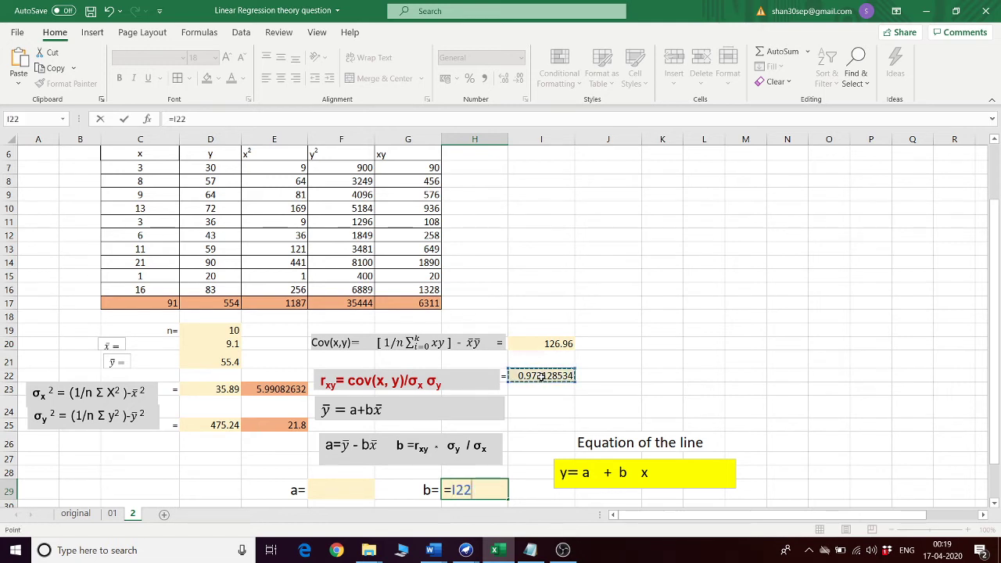
{"action": "type", "text": "*"}
{"action": "left_click", "coordinate": [269, 425]}
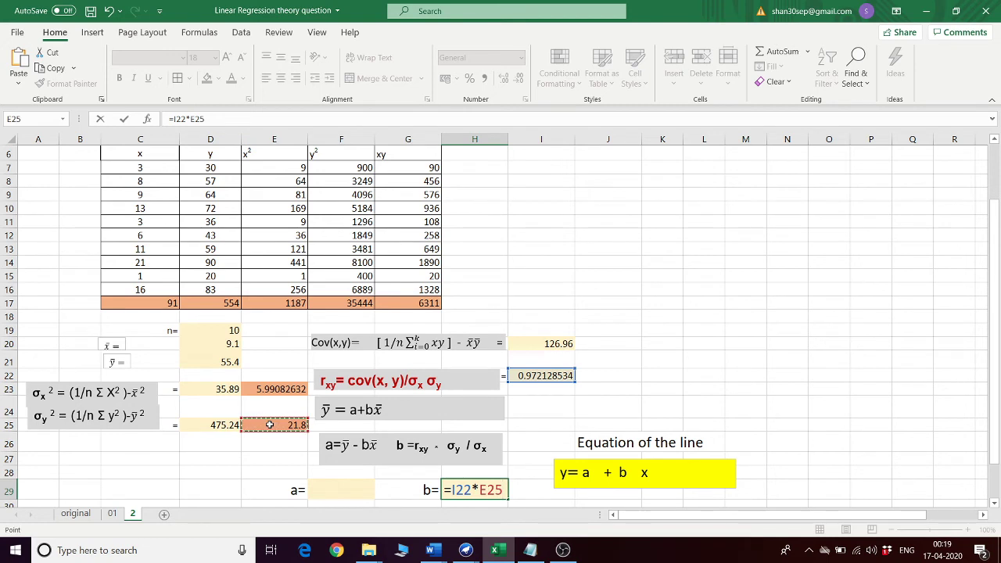
{"action": "type", "text": ")"}
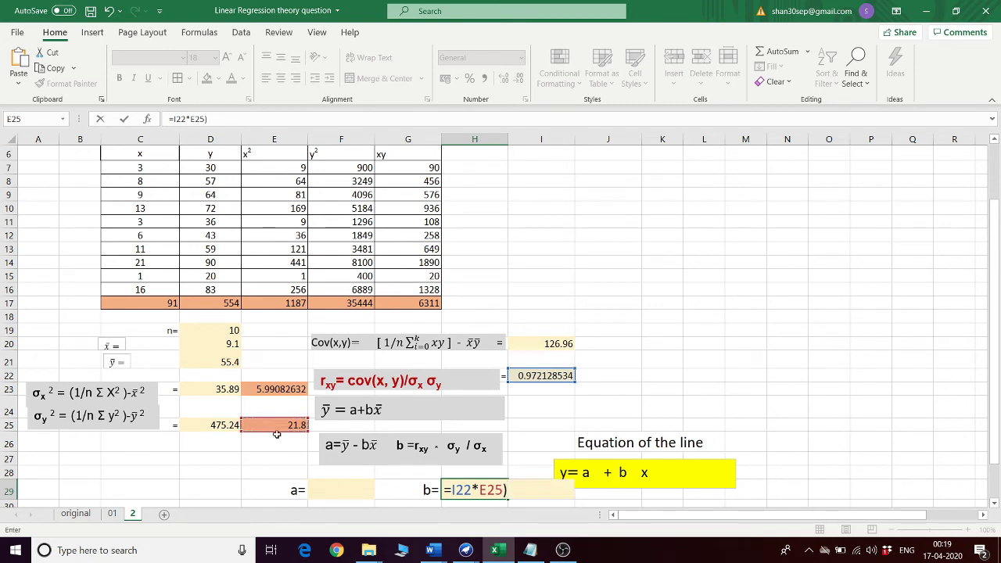
{"action": "left_click", "coordinate": [452, 489]}
{"action": "type", "text": "("}
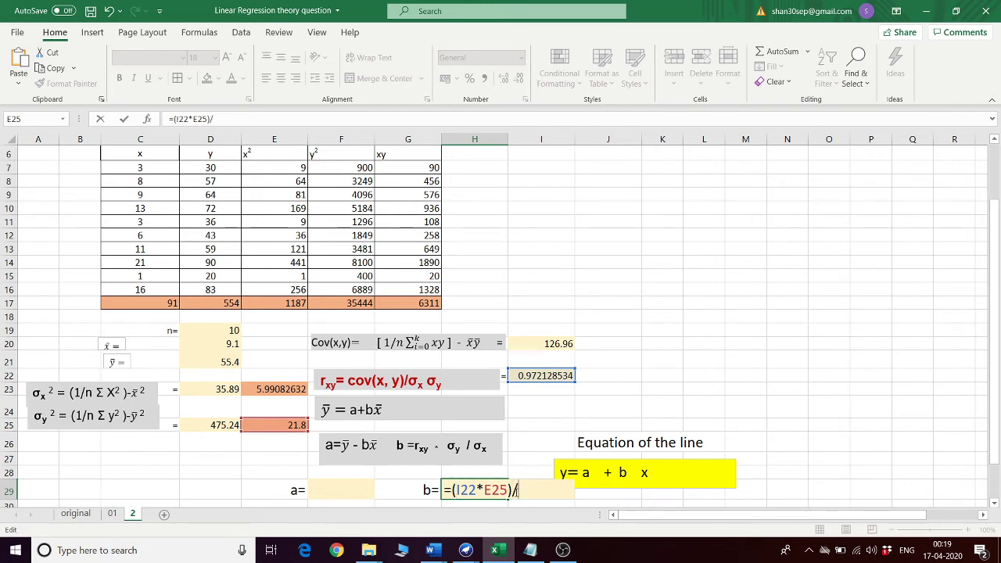
{"action": "left_click", "coordinate": [283, 389]}
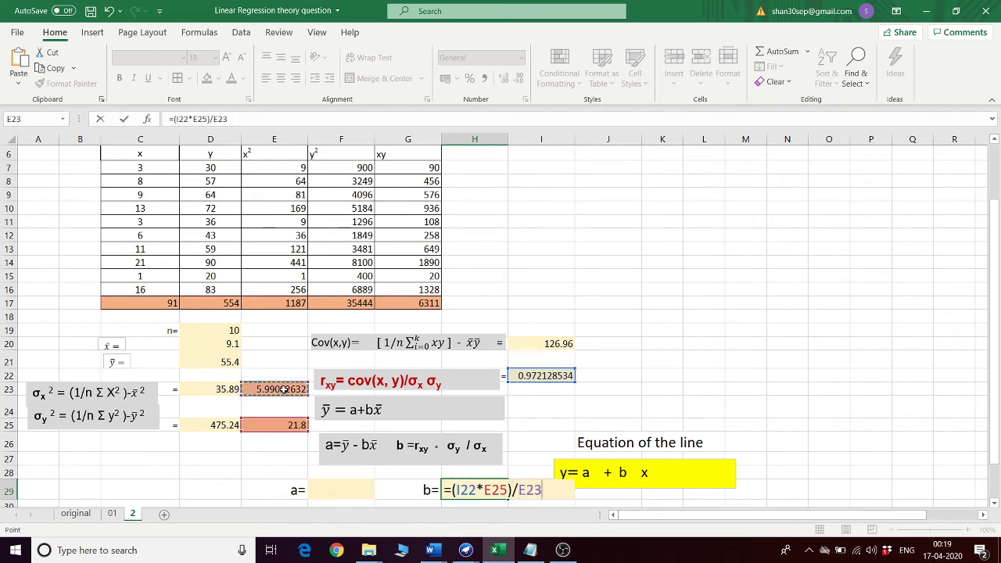
{"action": "key", "text": "Return"}
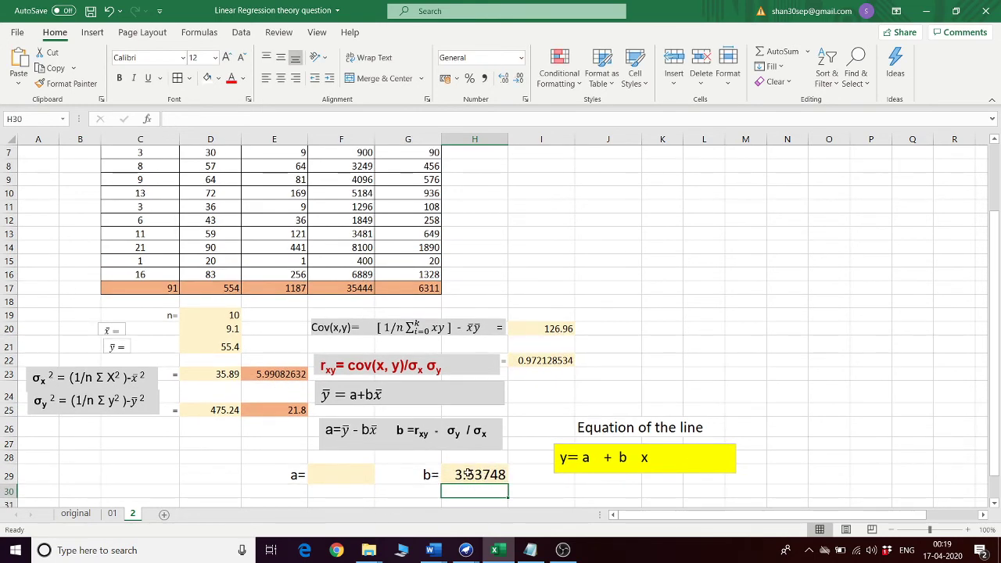
- Calculate the intercept a in cell F29 with the formula =D21-H29*D20
{"action": "left_click", "coordinate": [341, 475]}
{"action": "type", "text": "="}
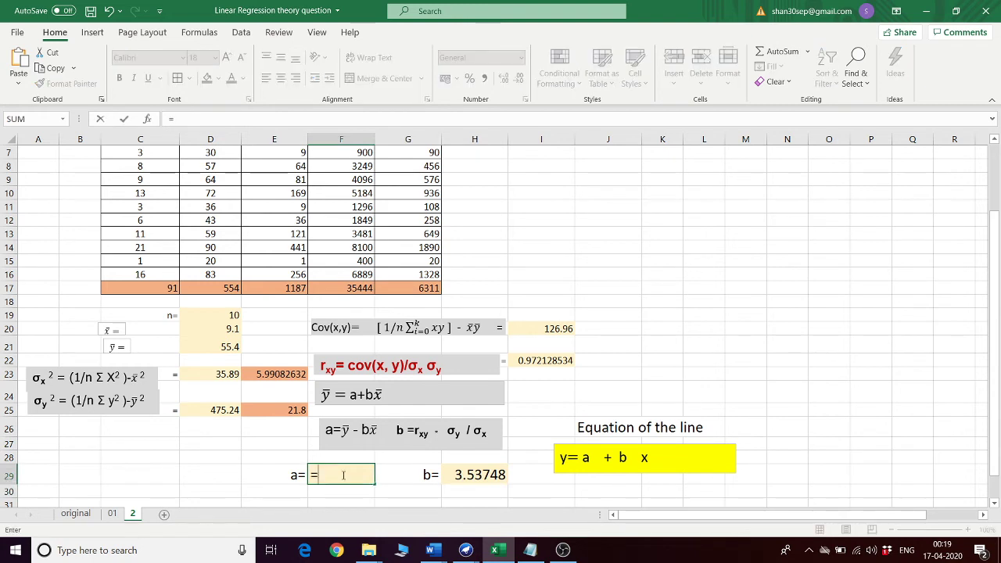
{"action": "left_click", "coordinate": [211, 346]}
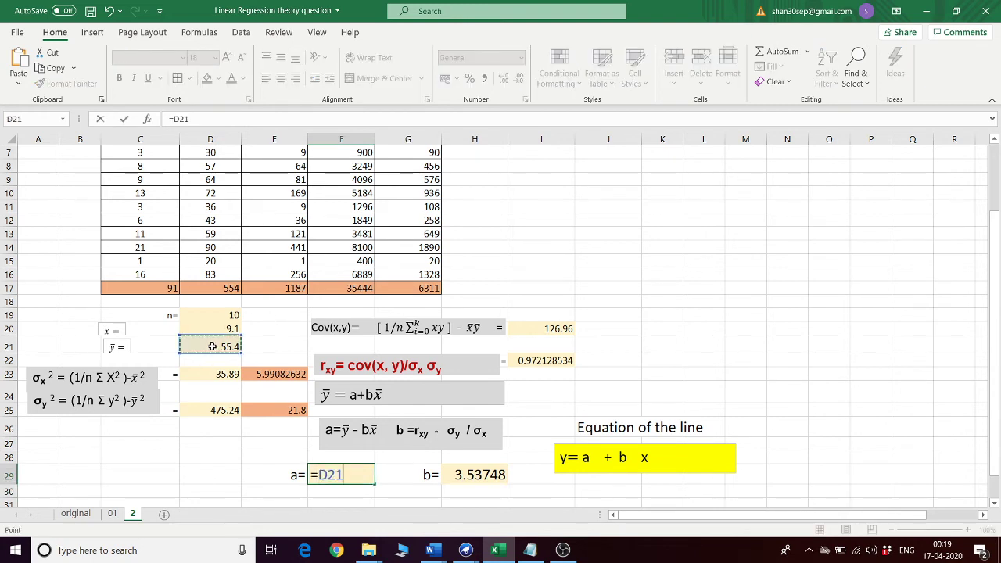
{"action": "type", "text": "="}
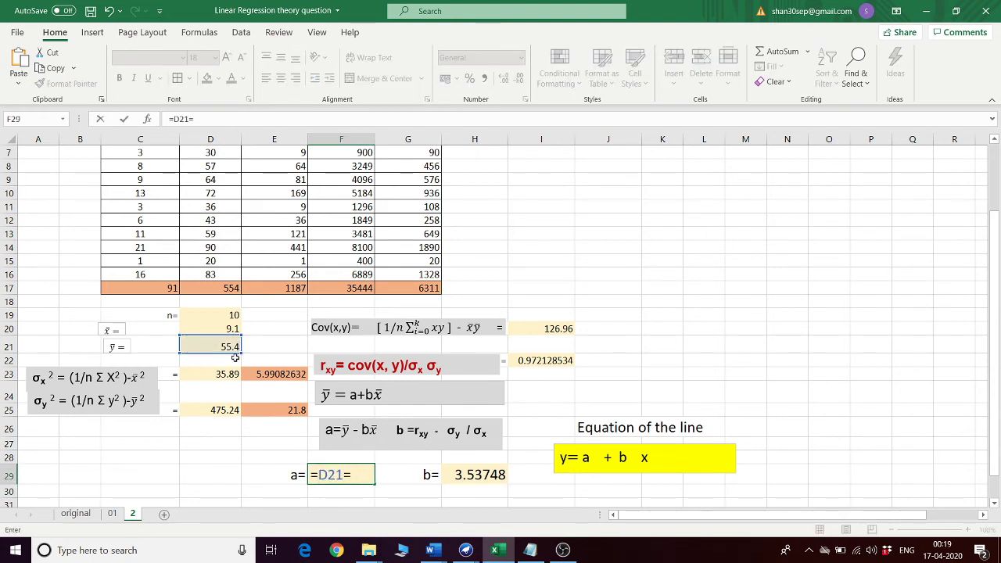
{"action": "key", "text": "BackSpace"}
{"action": "type", "text": "-"}
{"action": "left_click", "coordinate": [493, 475]}
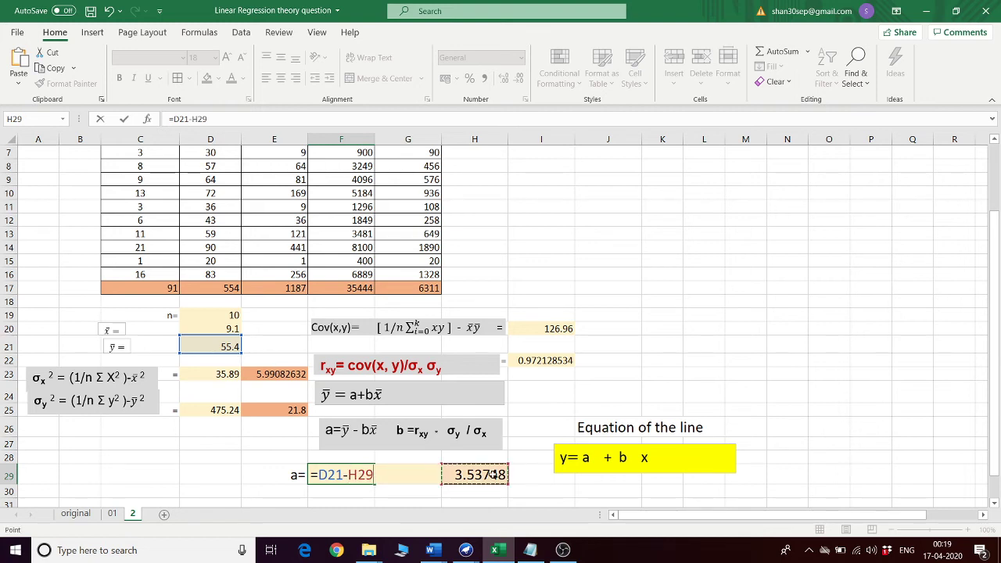
{"action": "type", "text": "*"}
{"action": "left_click", "coordinate": [226, 328]}
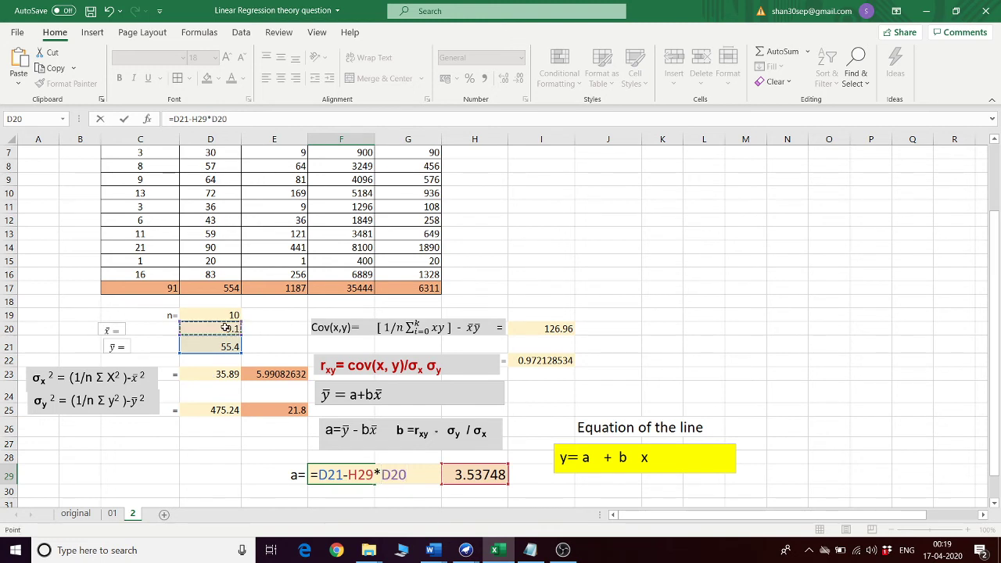
{"action": "key", "text": "Return"}
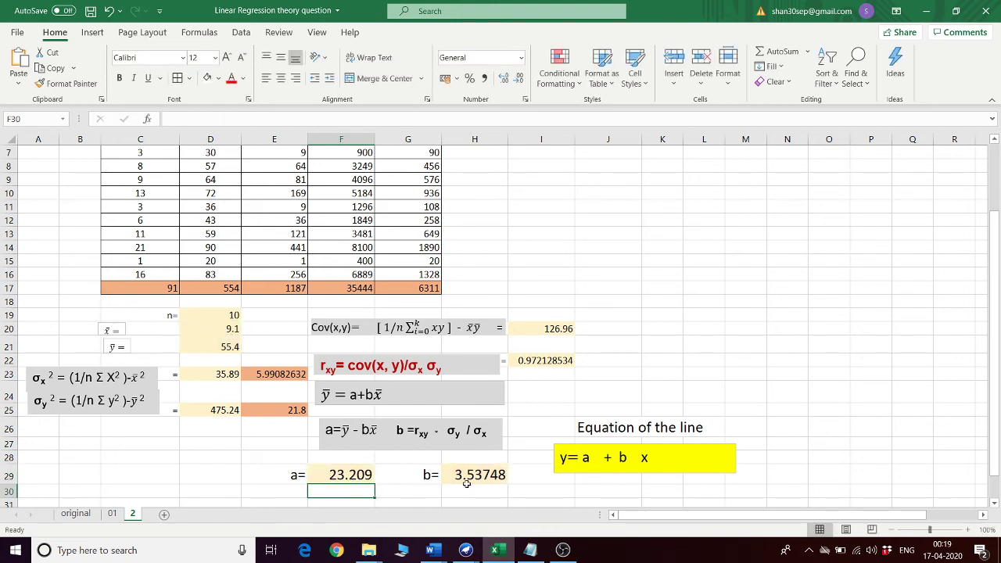
- Write the equation of the line as the text "y=23.209+ 3.53748 X" in cell J30
{"action": "left_click", "coordinate": [586, 493]}
{"action": "type", "text": "="}
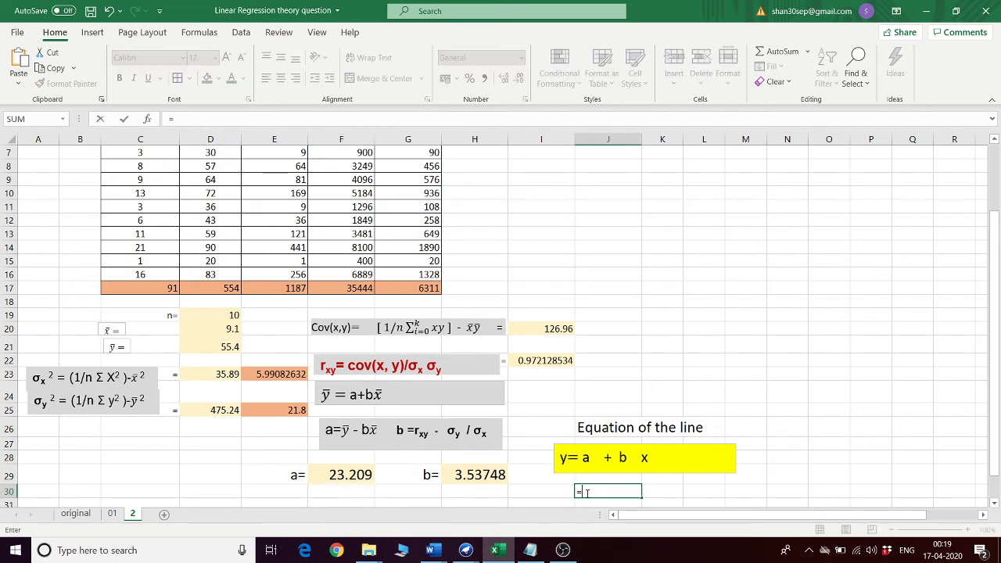
{"action": "key", "text": "BackSpace"}
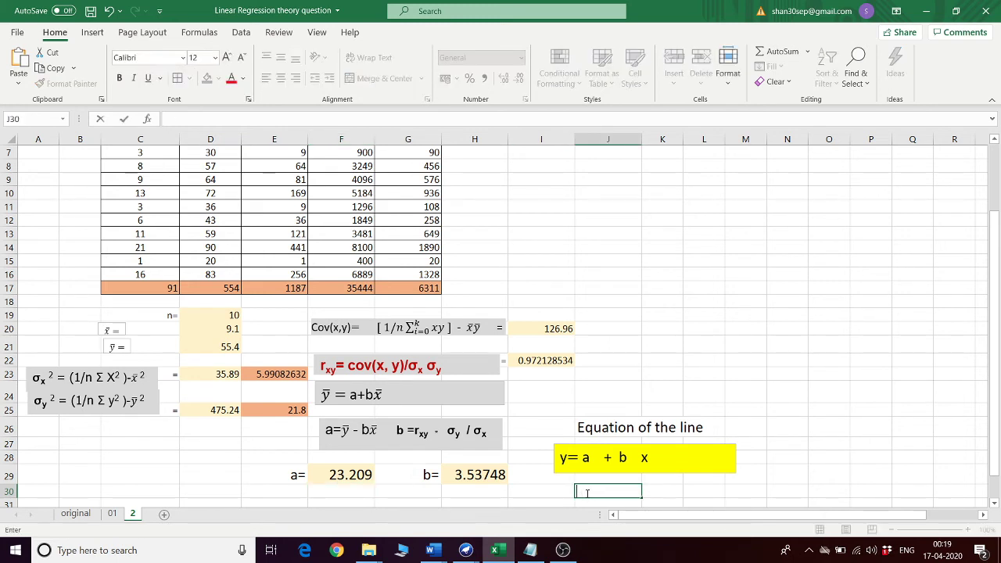
{"action": "type", "text": "y=23.209"}
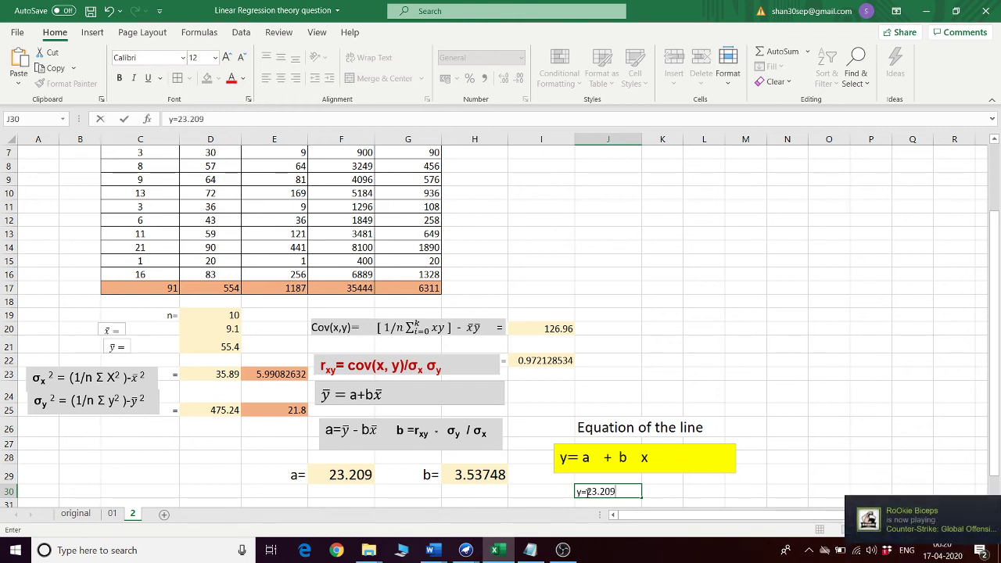
{"action": "type", "text": "+"}
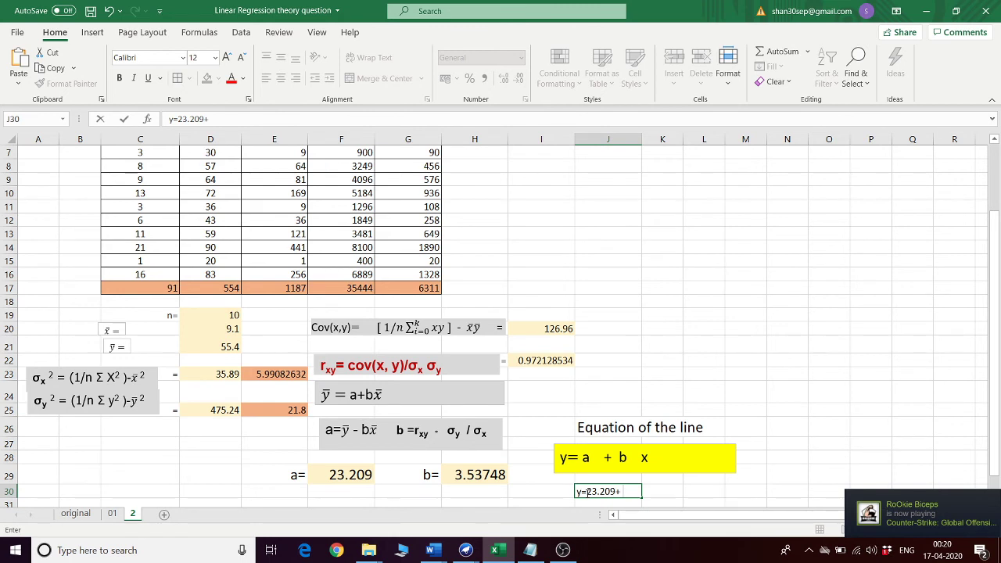
{"action": "type", "text": " 3.5374"}
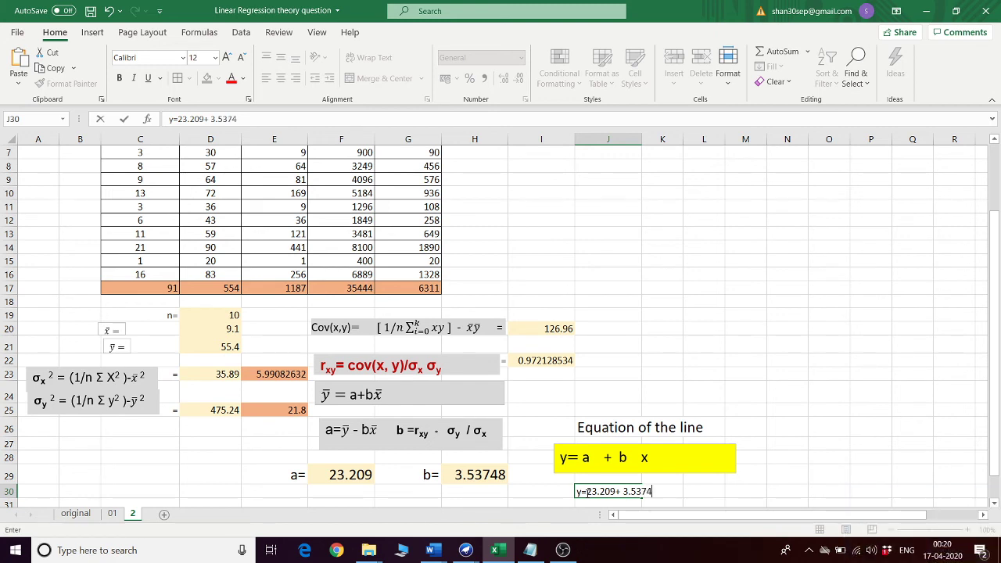
{"action": "type", "text": "8 X"}
{"action": "left_click", "coordinate": [782, 442]}
{"action": "left_click", "coordinate": [625, 492]}
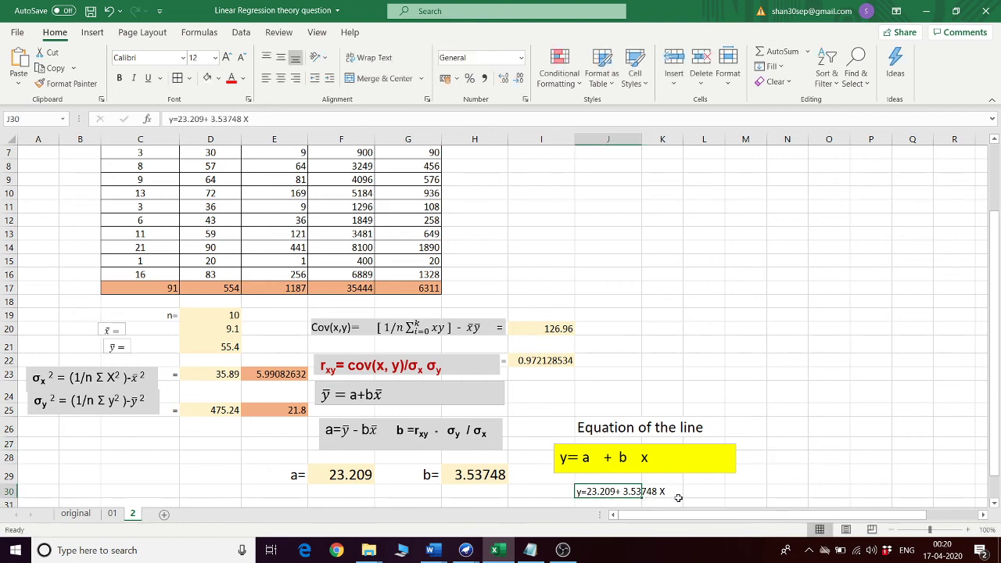
- Calculate the predicted y for x = 10 in cell J32 by reusing the line equation from J30 as =23.209+ 3.53748 *10
{"action": "scroll", "coordinate": [677, 477], "scroll_direction": "down", "scroll_amount": 1}
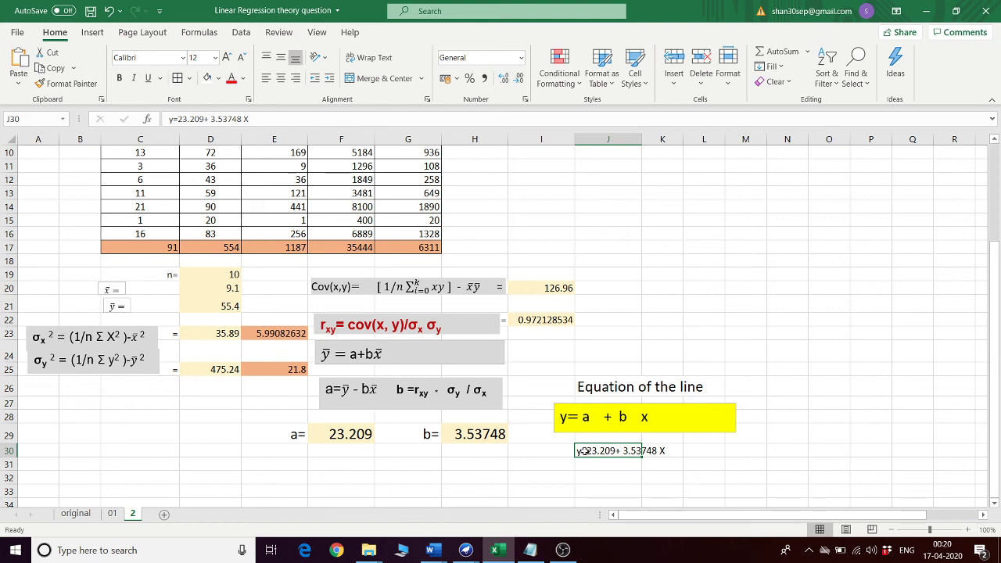
{"action": "left_click_drag", "start_coordinate": [248, 119], "coordinate": [169, 119]}
{"action": "key", "text": "ctrl+c"}
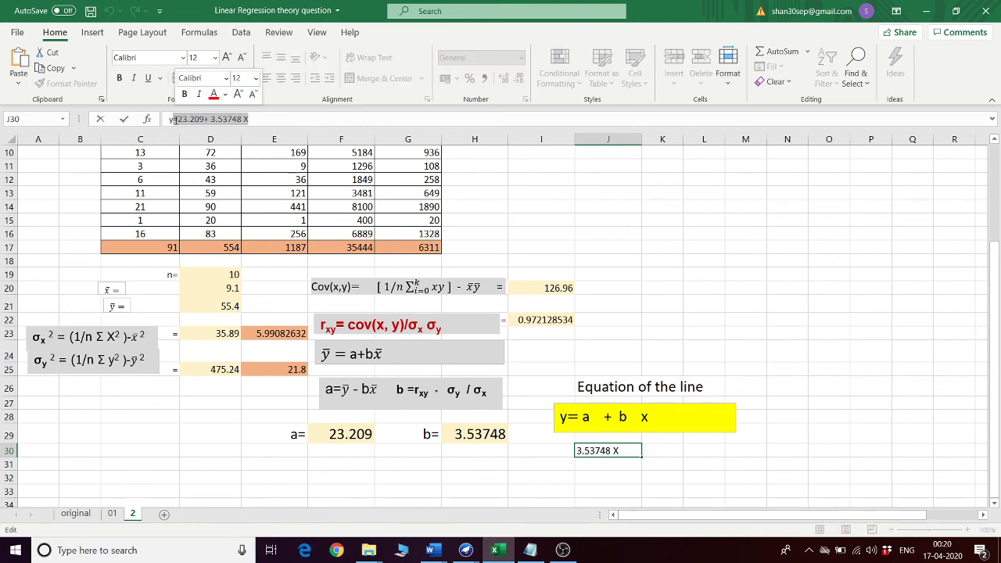
{"action": "left_click", "coordinate": [585, 476]}
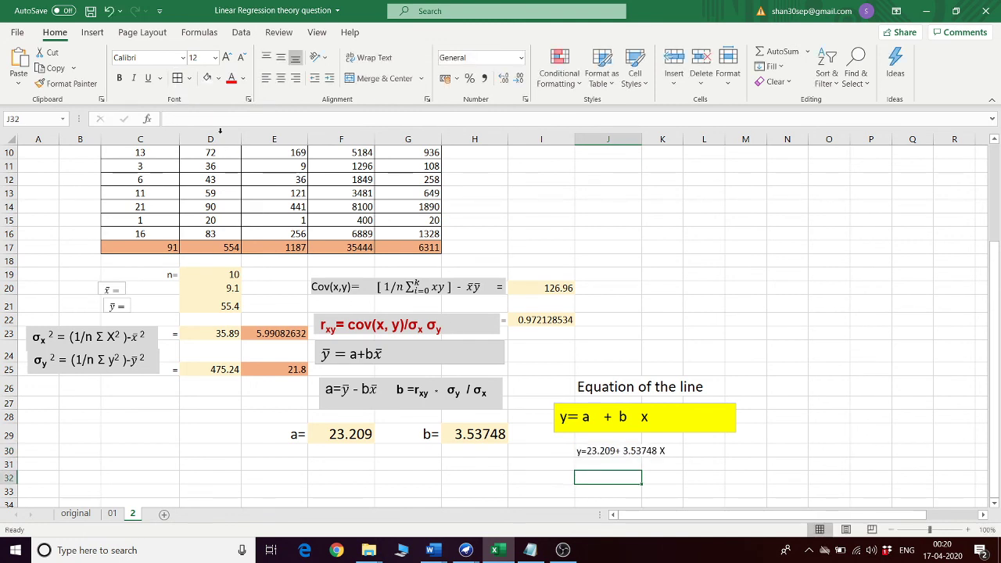
{"action": "left_click", "coordinate": [175, 119]}
{"action": "key", "text": "ctrl+v"}
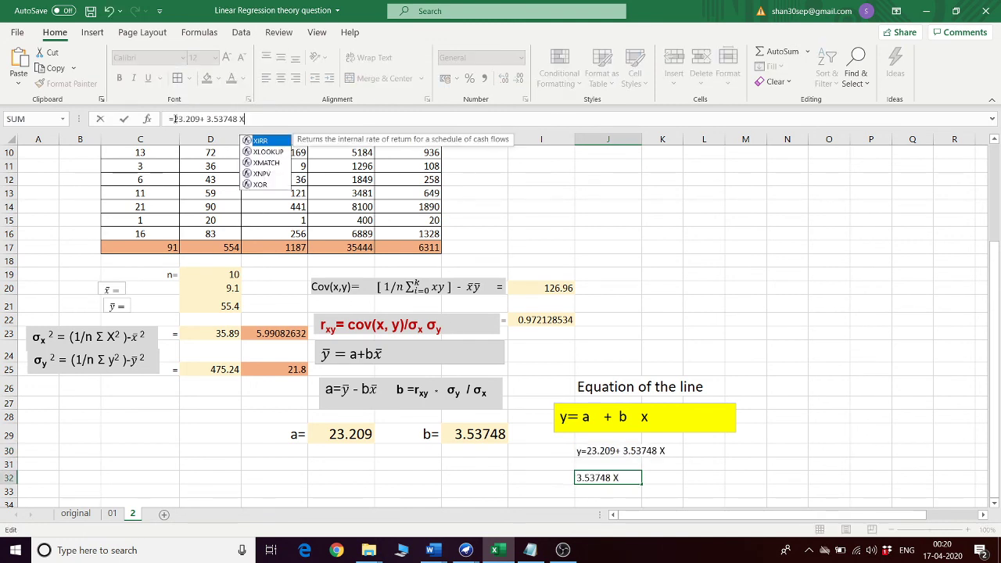
{"action": "key", "text": "Escape"}
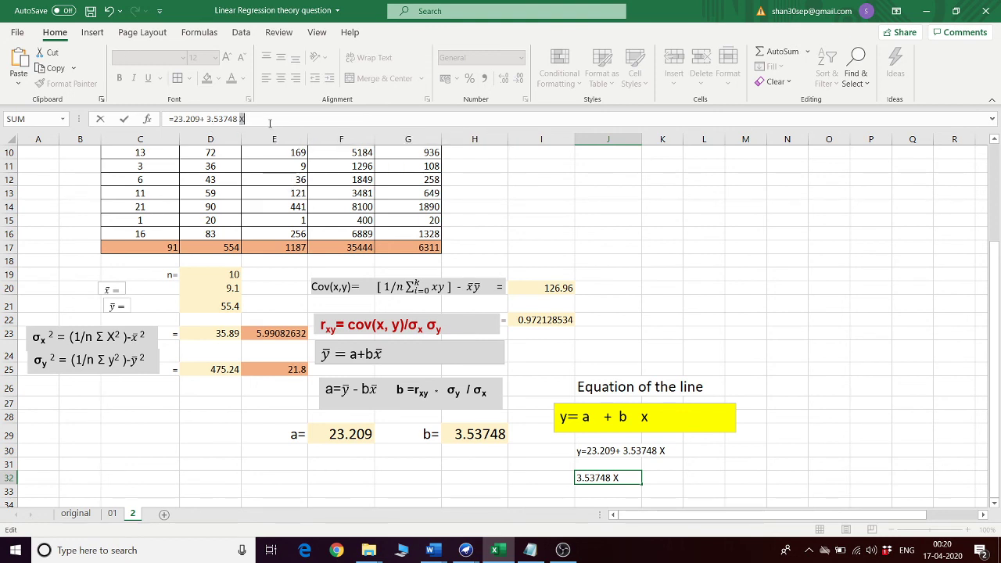
{"action": "key", "text": "BackSpace"}
{"action": "type", "text": "*10"}
{"action": "key", "text": "Return"}
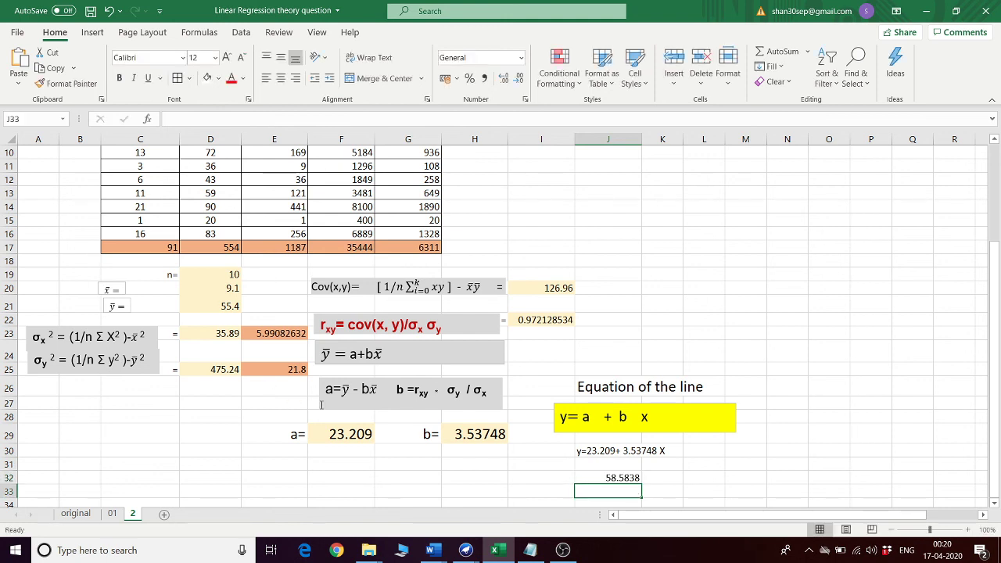
- Label the predicted value in J32 by entering "y=" in cell I32
{"action": "left_click", "coordinate": [543, 476]}
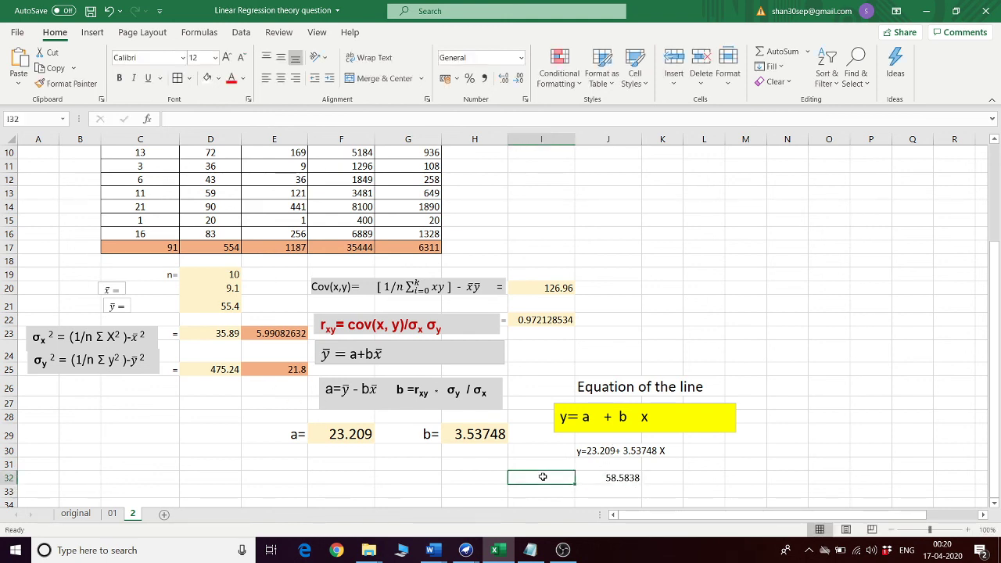
{"action": "type", "text": "y="}
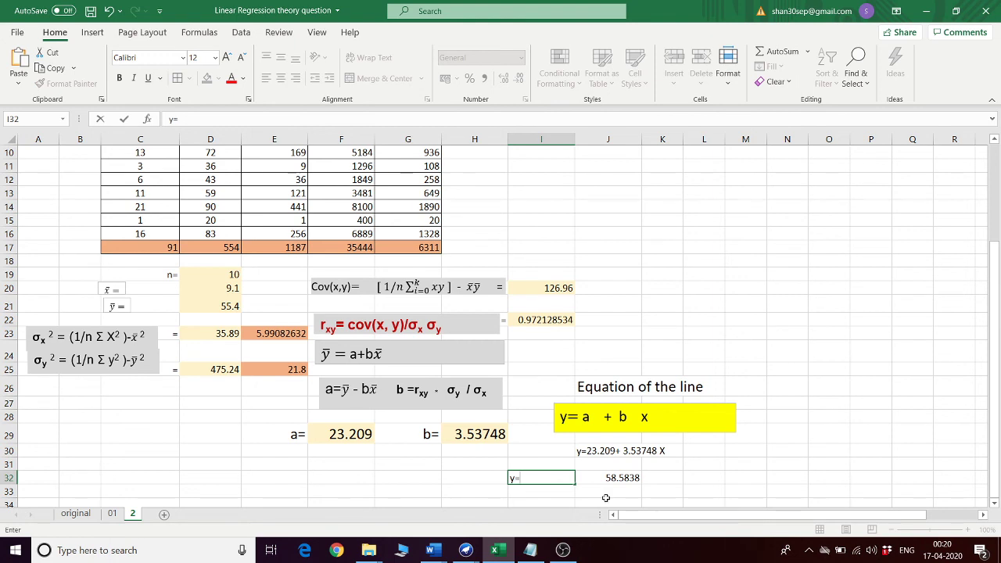
{"action": "left_click", "coordinate": [625, 478]}
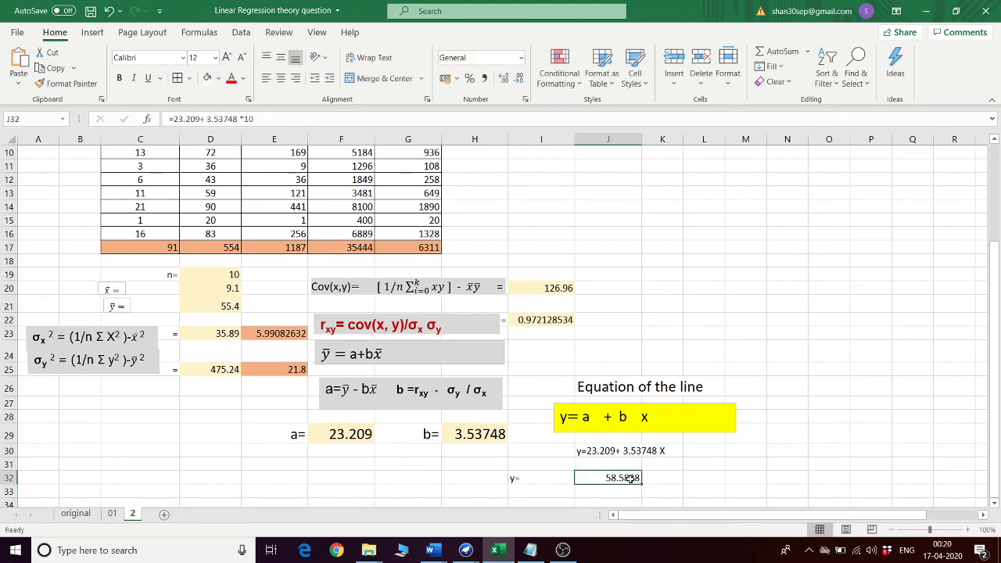